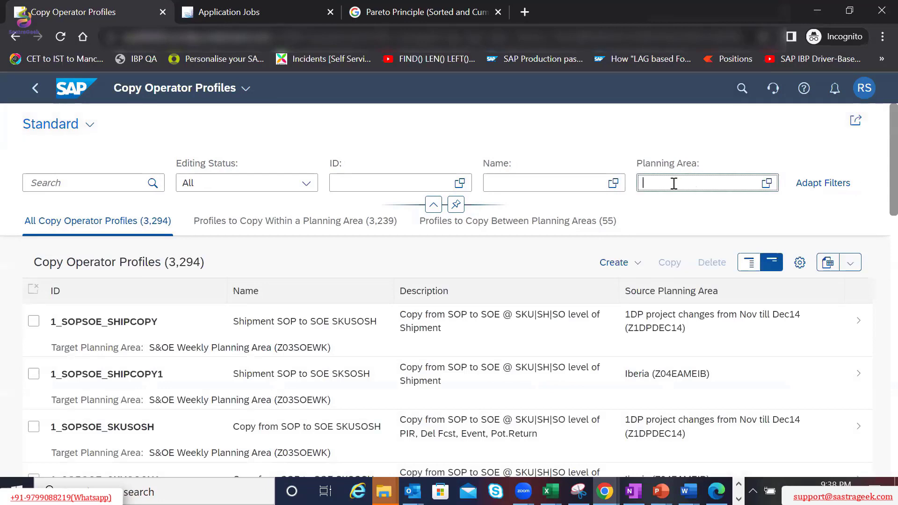
- Filter the copy operator profiles by planning area ZRSPA1
{"action": "left_click", "coordinate": [767, 182]}
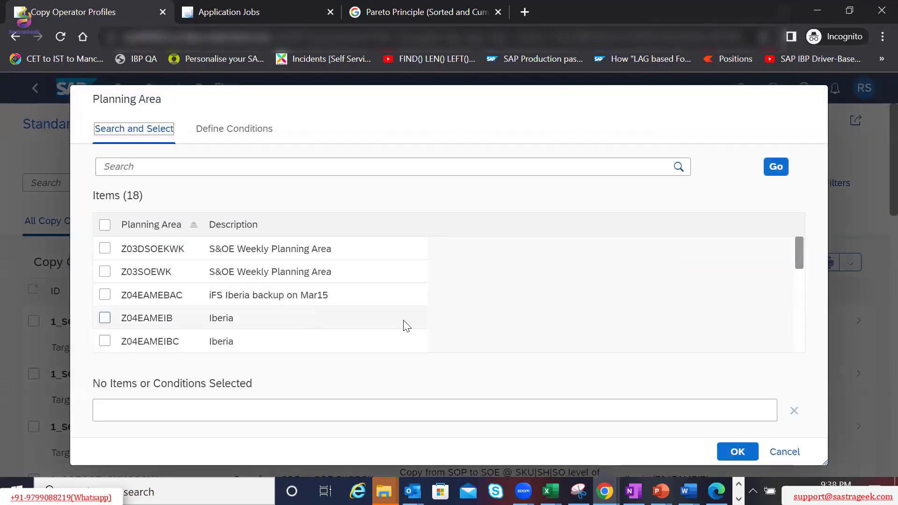
{"action": "scroll", "coordinate": [802, 326], "scroll_direction": "down", "scroll_amount": 2}
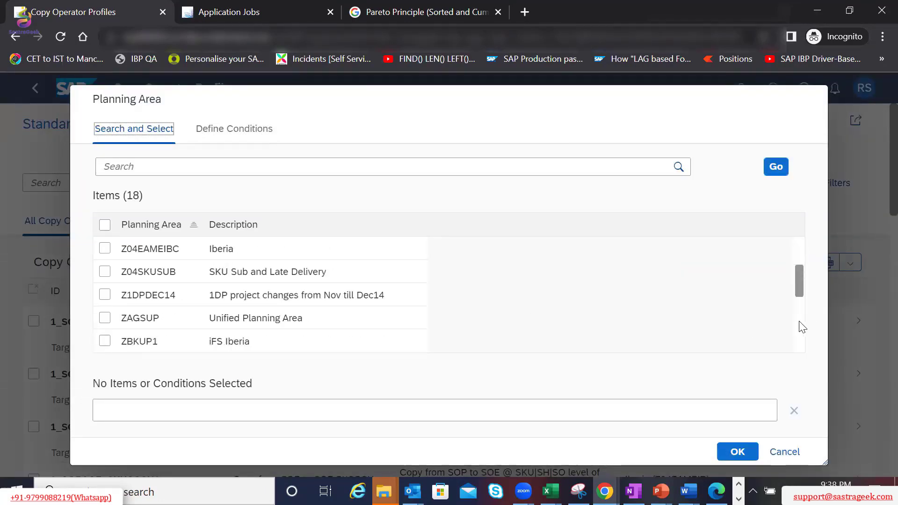
{"action": "scroll", "coordinate": [800, 323], "scroll_direction": "down", "scroll_amount": 2}
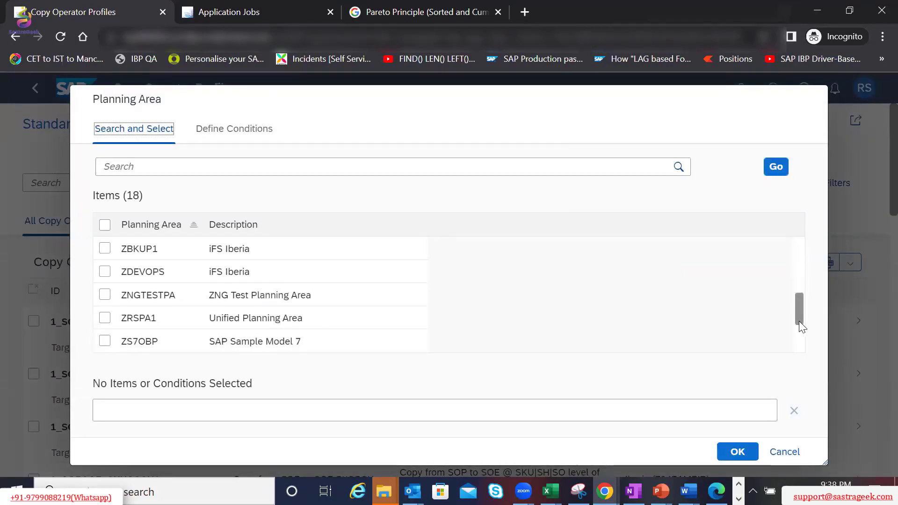
{"action": "left_click", "coordinate": [105, 318]}
{"action": "left_click", "coordinate": [738, 452]}
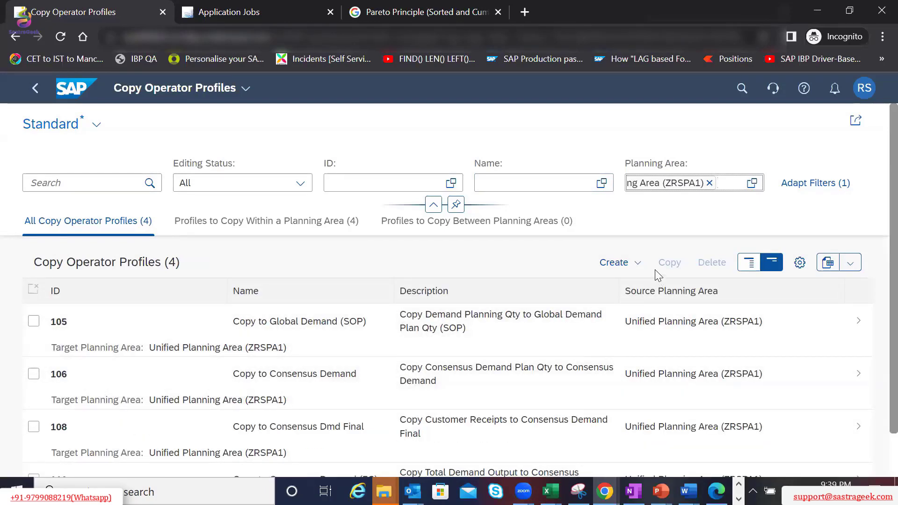
- Create a profile for copying within one planning area, with ID COPY_SALES_MKT and planning area ZSTUPA
{"action": "left_click", "coordinate": [639, 267]}
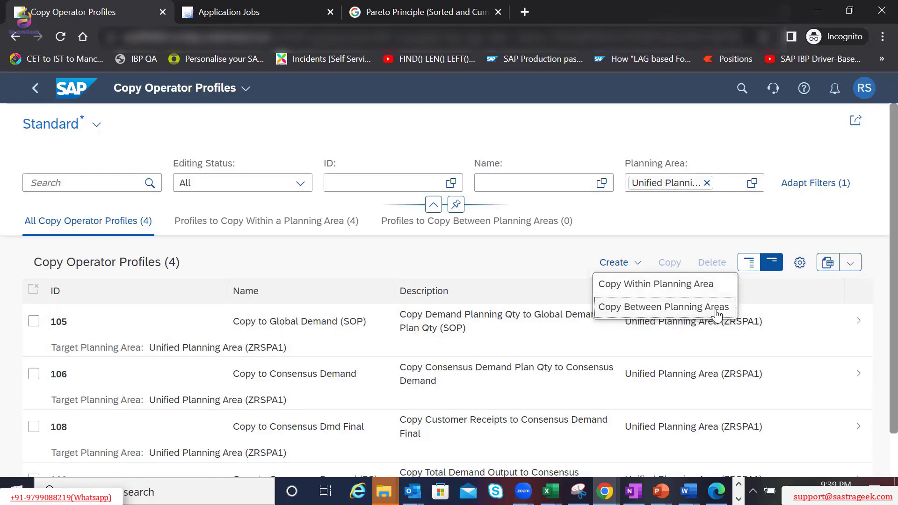
{"action": "left_click", "coordinate": [657, 285]}
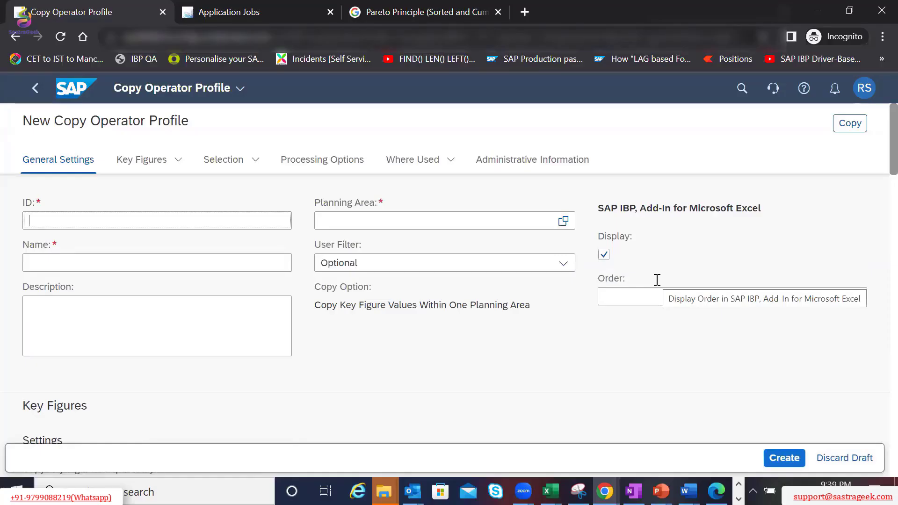
{"action": "type", "text": "COPY"}
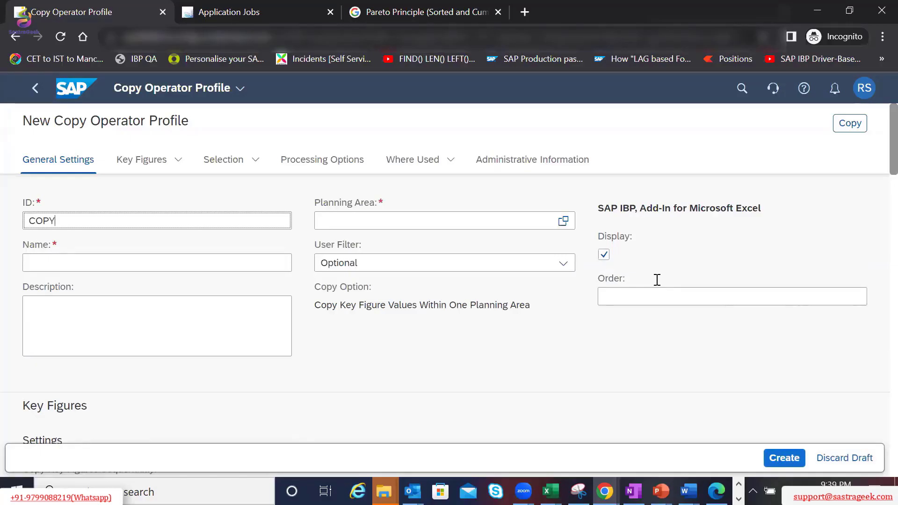
{"action": "type", "text": "_SALES_MKT"}
{"action": "left_click", "coordinate": [482, 224]}
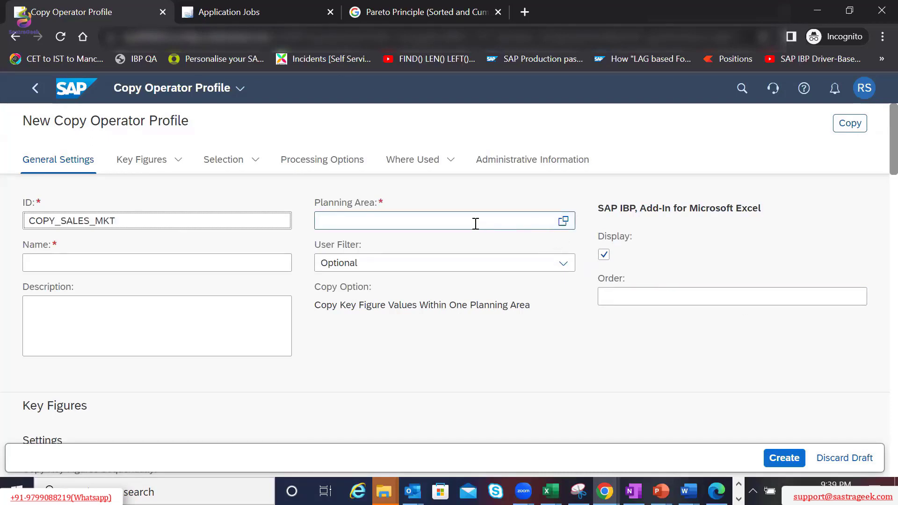
{"action": "type", "text": "ZSTUPA"}
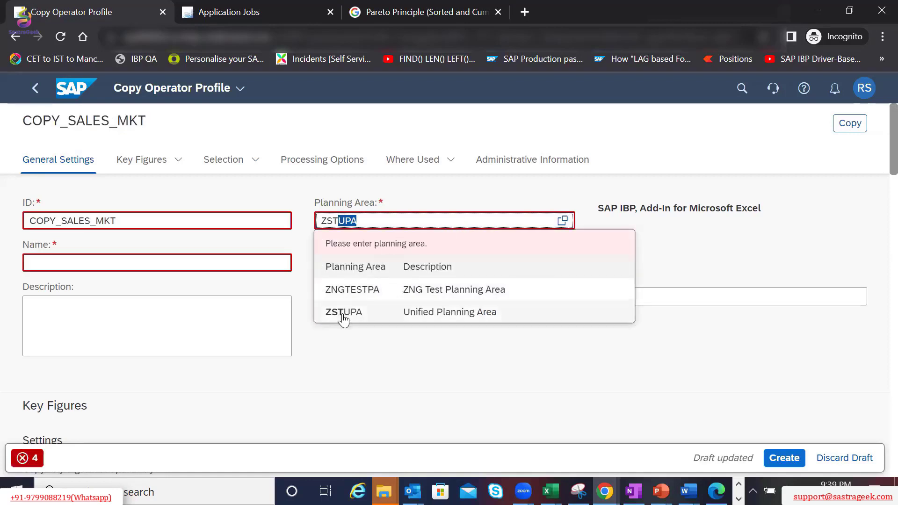
{"action": "left_click", "coordinate": [342, 314]}
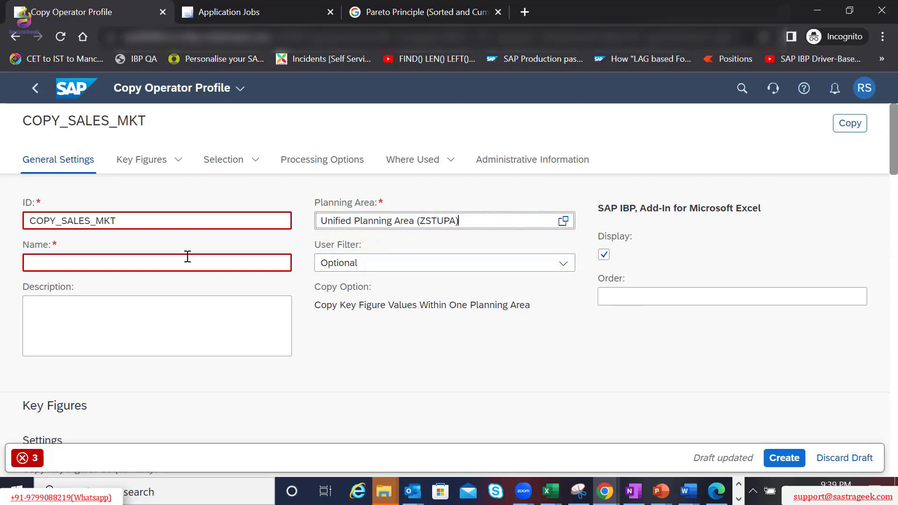
- Enter "Sales Copy to MKT" as both the profile's name and description, and keep the user filter set to Optional
{"action": "left_click", "coordinate": [75, 264]}
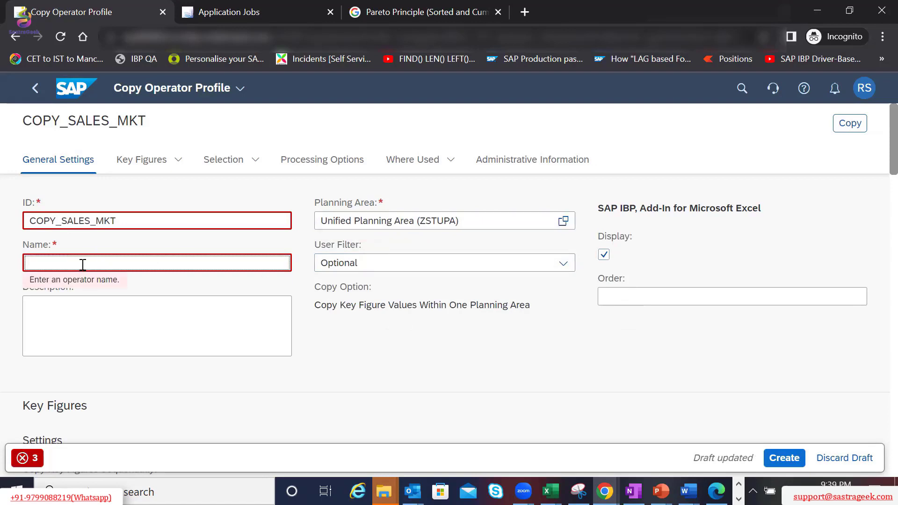
{"action": "type", "text": "Sales Copy to MKT"}
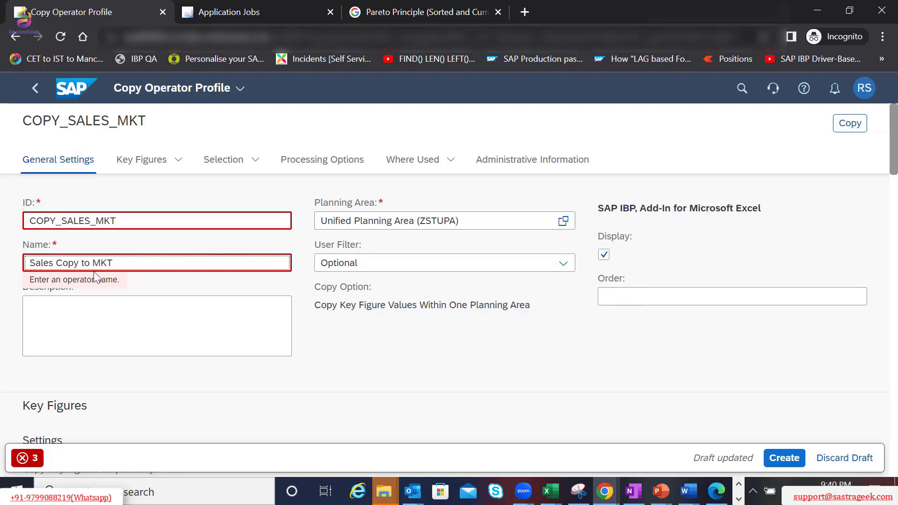
{"action": "left_click_drag", "start_coordinate": [114, 263], "coordinate": [23, 265]}
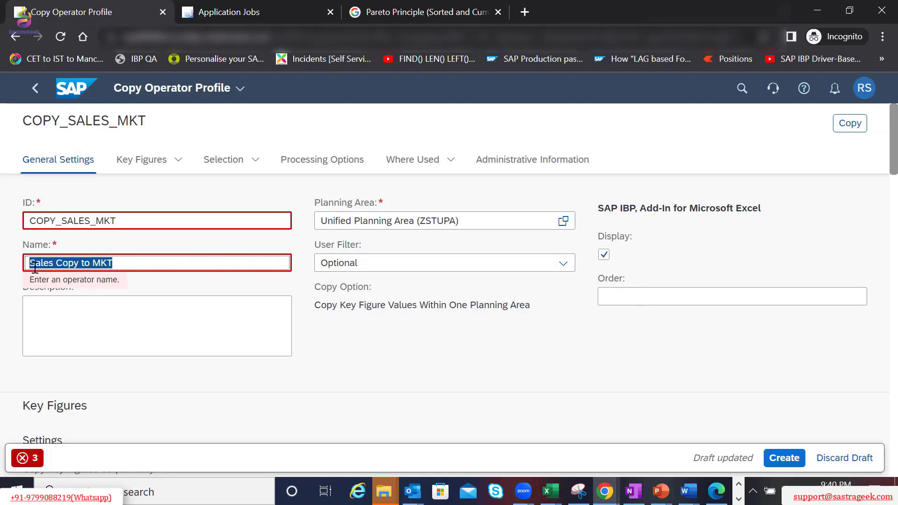
{"action": "left_click", "coordinate": [50, 321]}
{"action": "key", "text": "ctrl+v"}
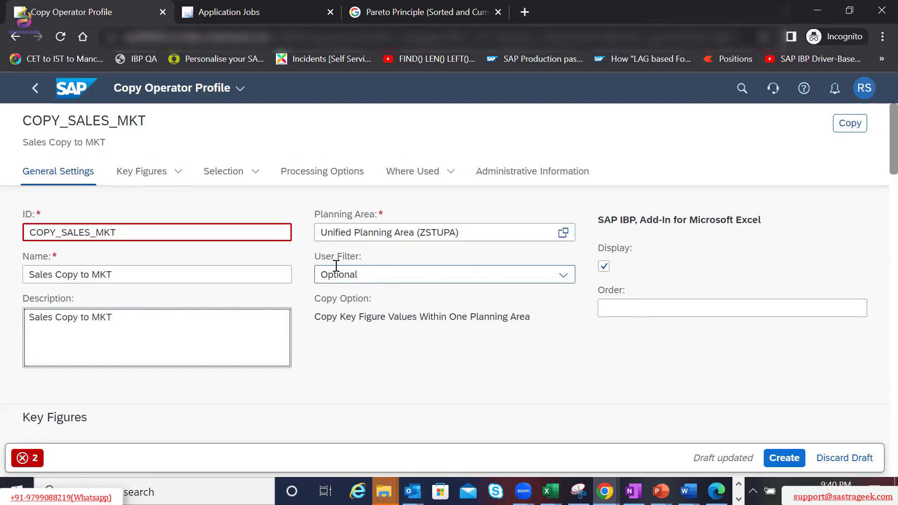
{"action": "left_click", "coordinate": [565, 276]}
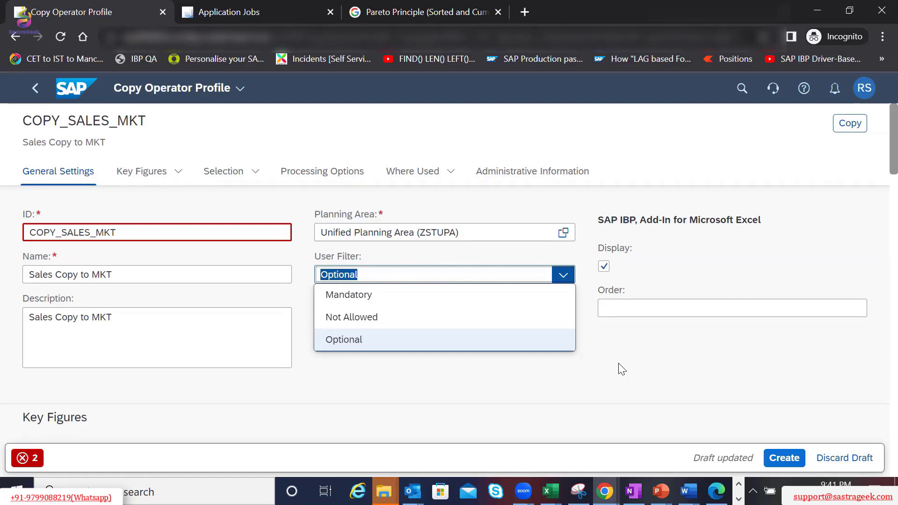
{"action": "left_click", "coordinate": [703, 366]}
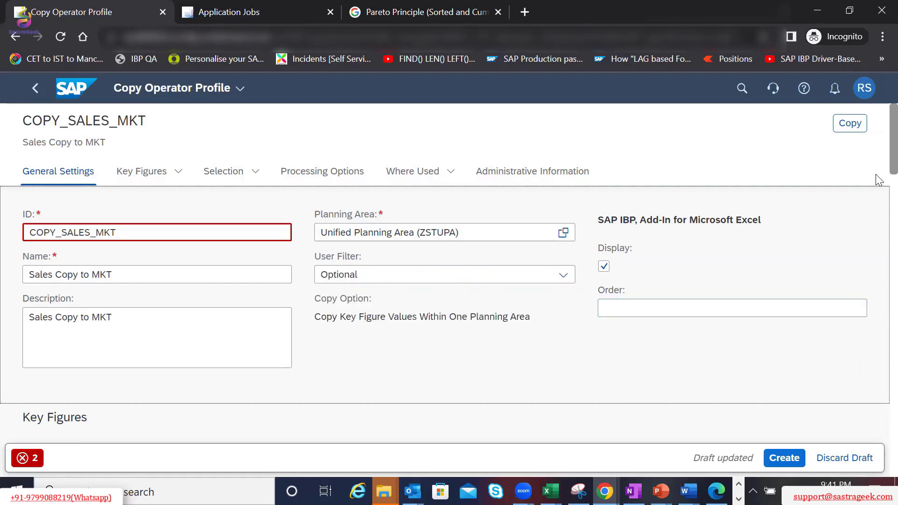
- Add a key figure selection to the profile with ZZ Sales Input (ZSALESQTY) as the source key figure
{"action": "scroll", "coordinate": [879, 172], "scroll_direction": "down", "scroll_amount": 1}
{"action": "scroll", "coordinate": [880, 171], "scroll_direction": "down", "scroll_amount": 2}
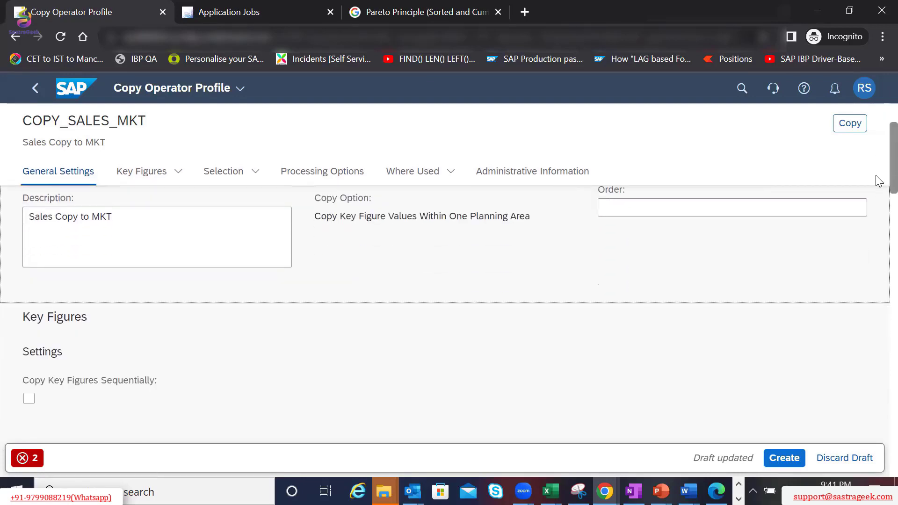
{"action": "scroll", "coordinate": [880, 181], "scroll_direction": "down", "scroll_amount": 1}
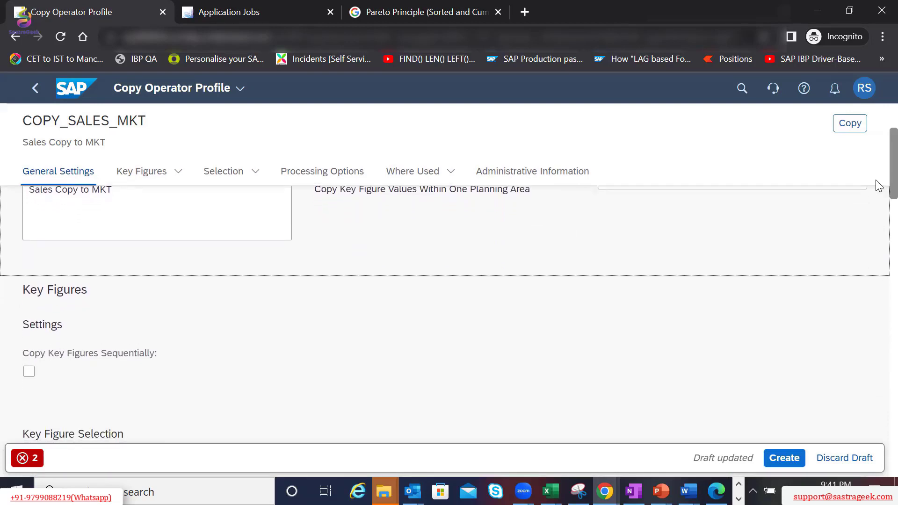
{"action": "scroll", "coordinate": [879, 186], "scroll_direction": "down", "scroll_amount": 2}
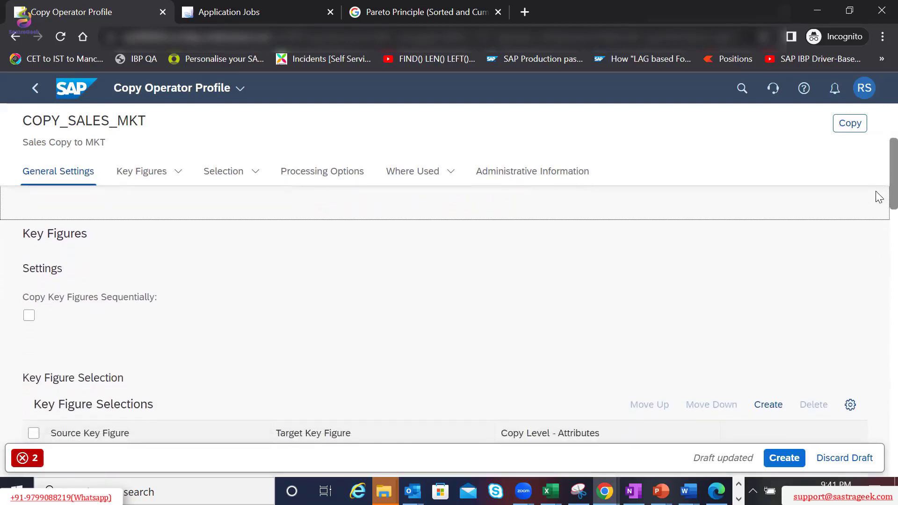
{"action": "scroll", "coordinate": [879, 199], "scroll_direction": "down", "scroll_amount": 1}
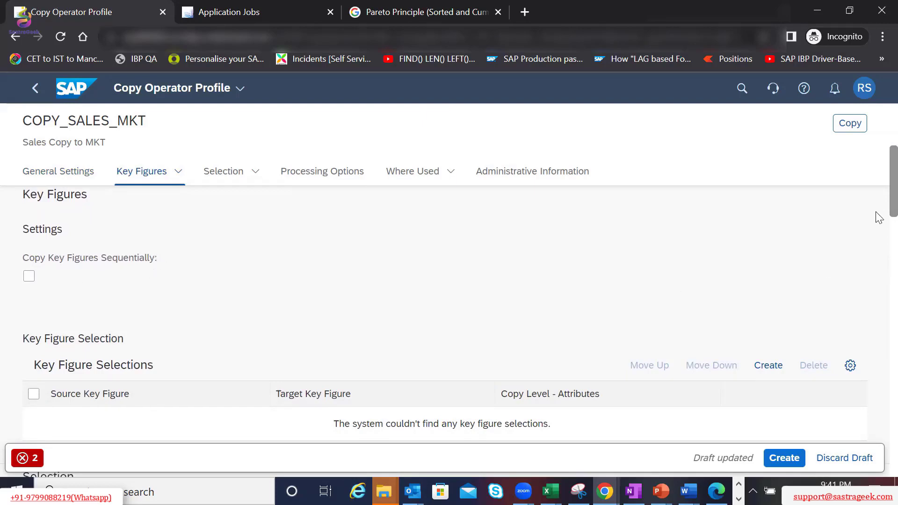
{"action": "scroll", "coordinate": [878, 184], "scroll_direction": "down", "scroll_amount": 2}
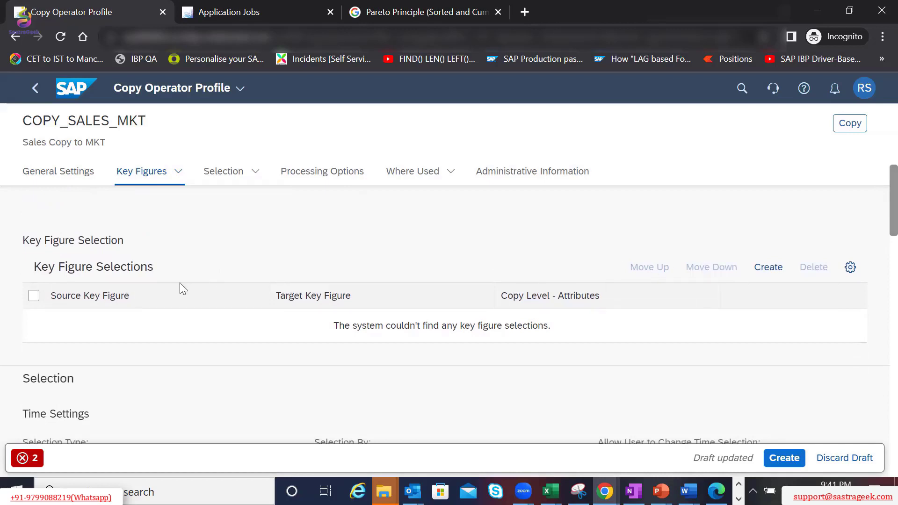
{"action": "left_click", "coordinate": [779, 270]}
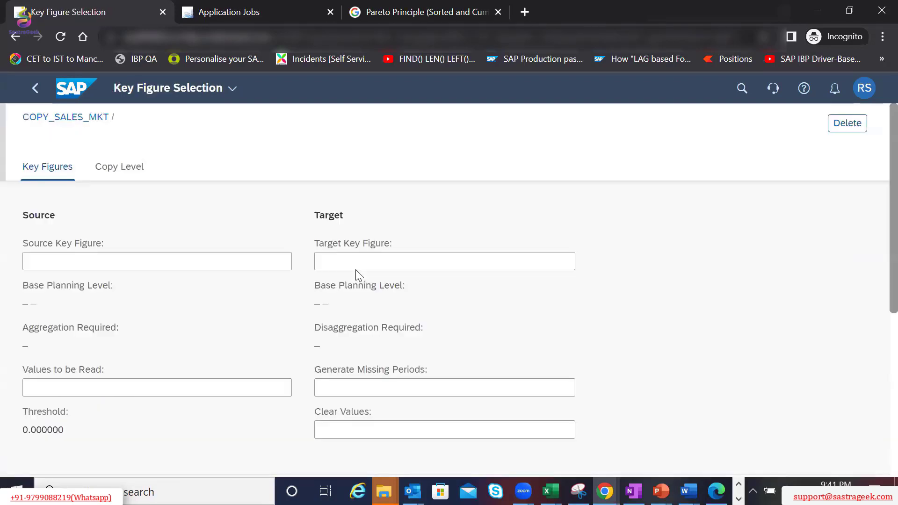
{"action": "left_click", "coordinate": [145, 261]}
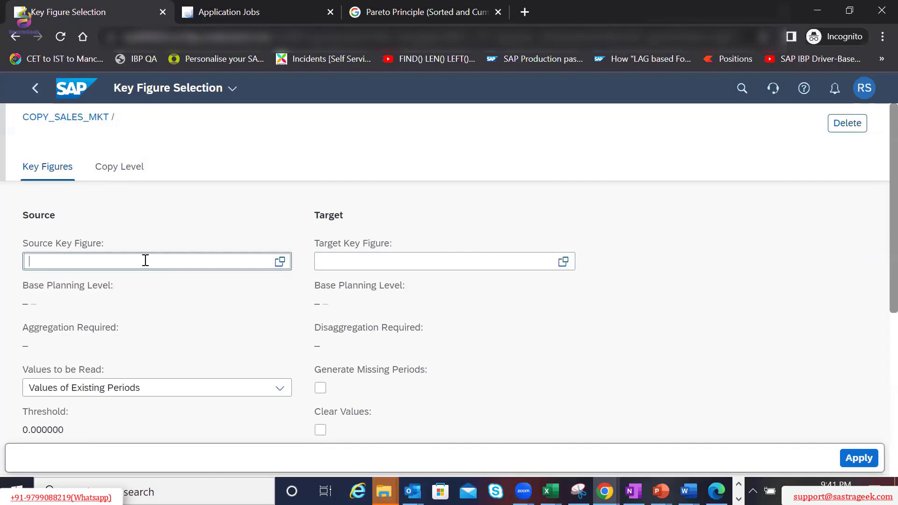
{"action": "type", "text": "ZSALESQTY"}
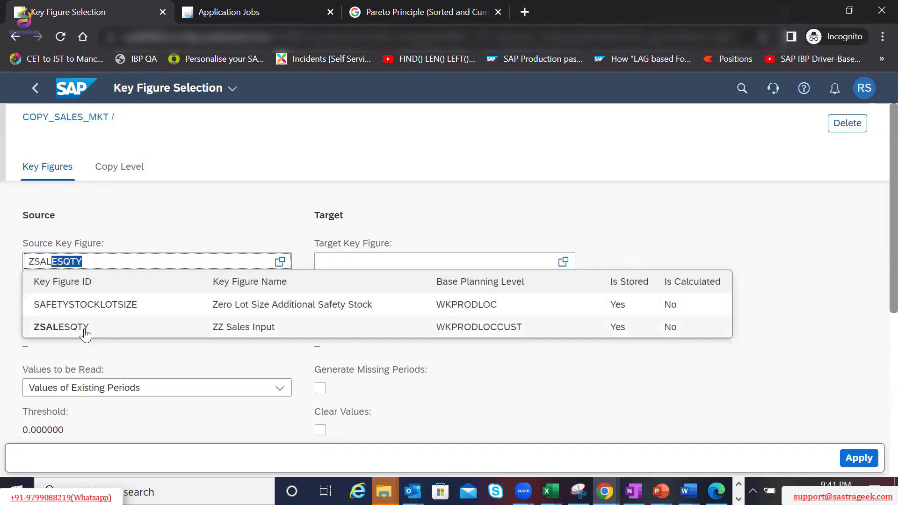
{"action": "left_click", "coordinate": [108, 323]}
- Set the target key figure to ZZ Marketting Input (ZMKTQTY)
{"action": "left_click", "coordinate": [347, 260]}
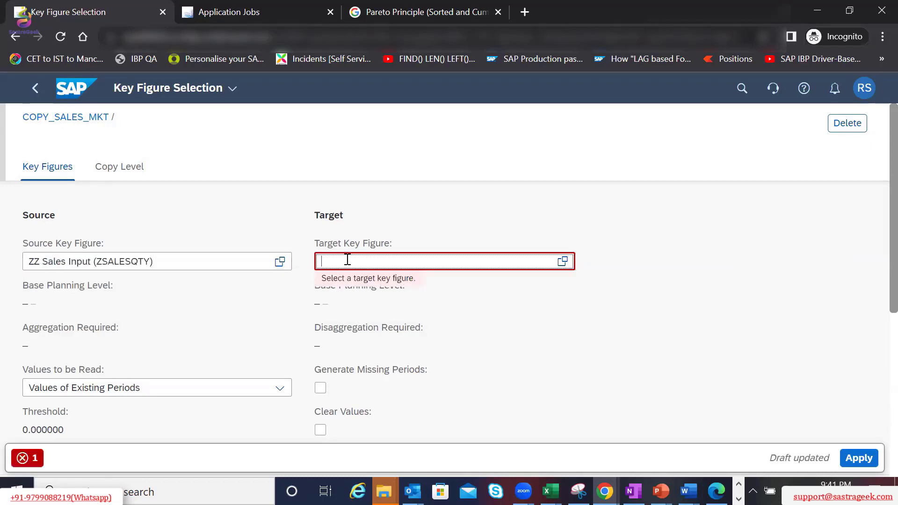
{"action": "type", "text": "ZMAR"}
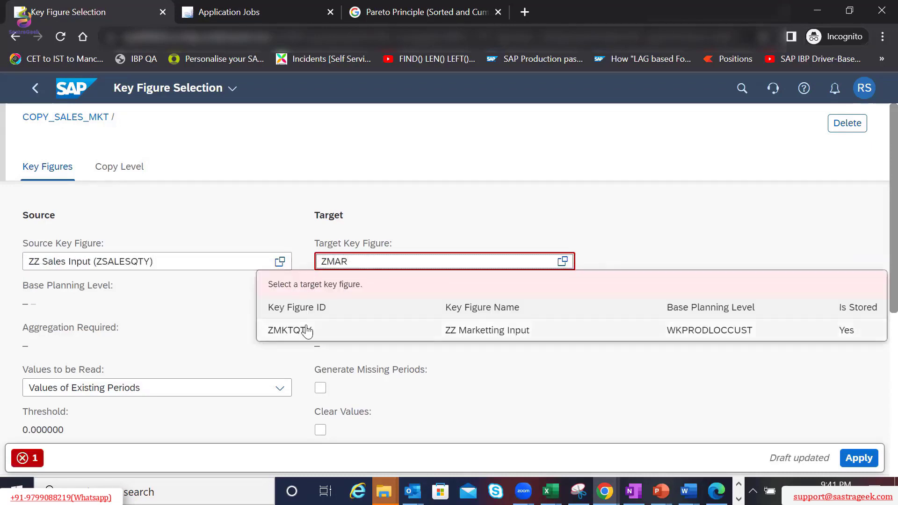
{"action": "left_click", "coordinate": [292, 330]}
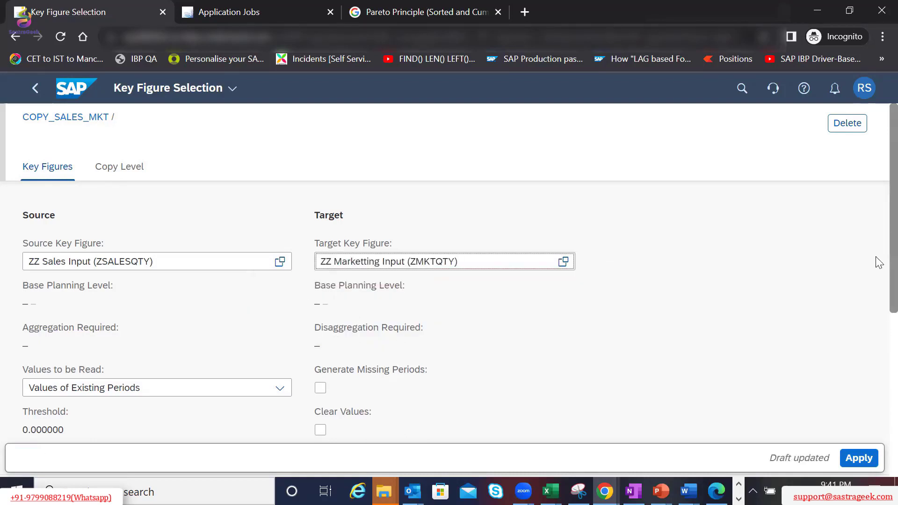
- Examine the options for which source values are read, keeping Values of Existing Periods
{"action": "scroll", "coordinate": [878, 231], "scroll_direction": "down", "scroll_amount": 3}
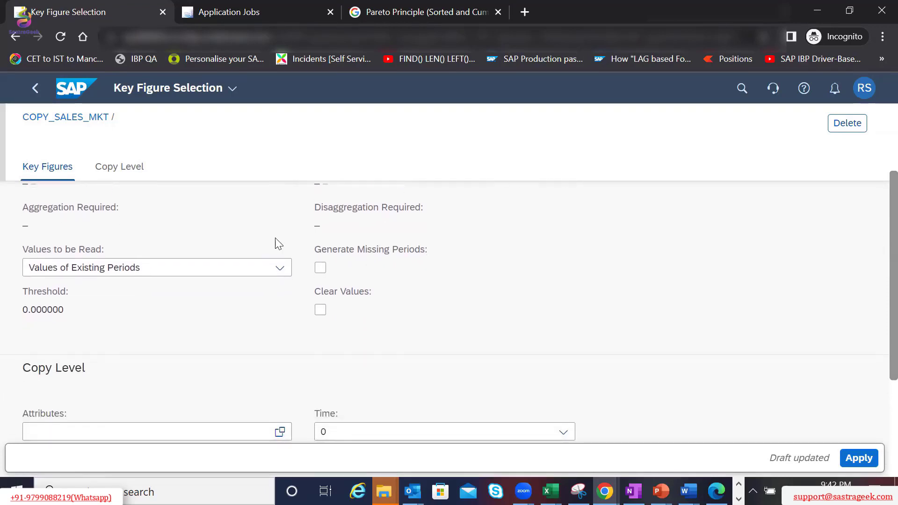
{"action": "left_click", "coordinate": [277, 271]}
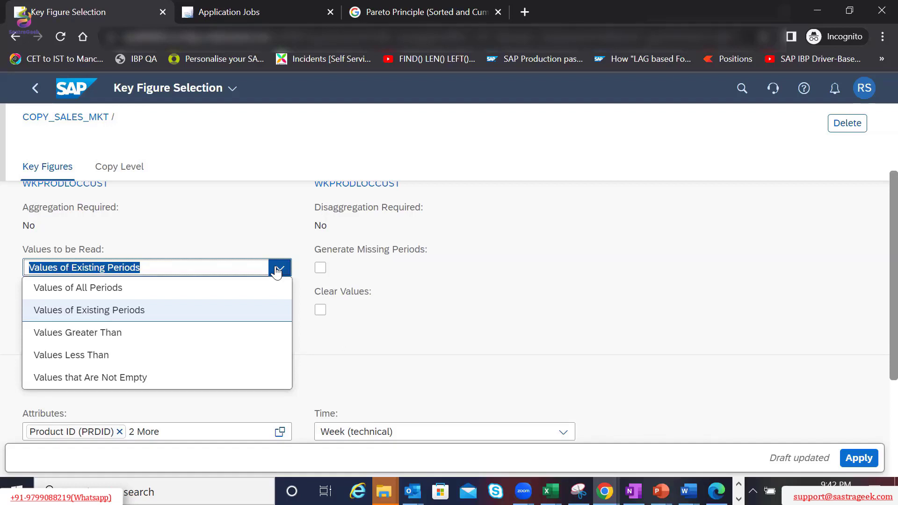
{"action": "left_click", "coordinate": [536, 272]}
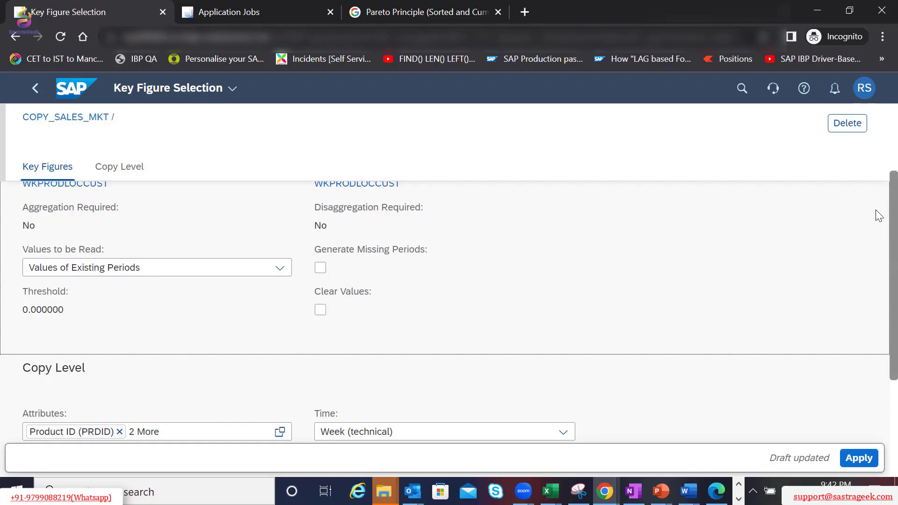
- Confirm Customer ID, Location ID and Product ID as the copy level attributes and apply the key figure selection
{"action": "scroll", "coordinate": [877, 244], "scroll_direction": "down", "scroll_amount": 2}
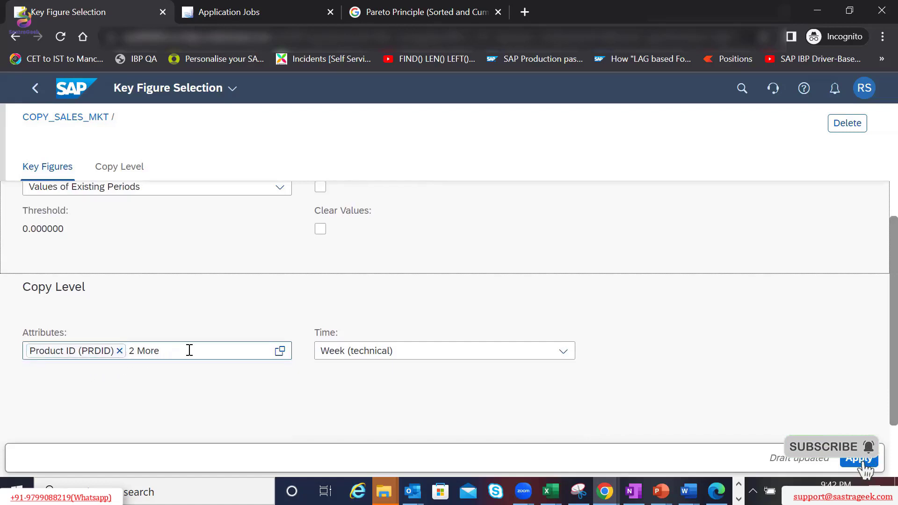
{"action": "left_click", "coordinate": [281, 352]}
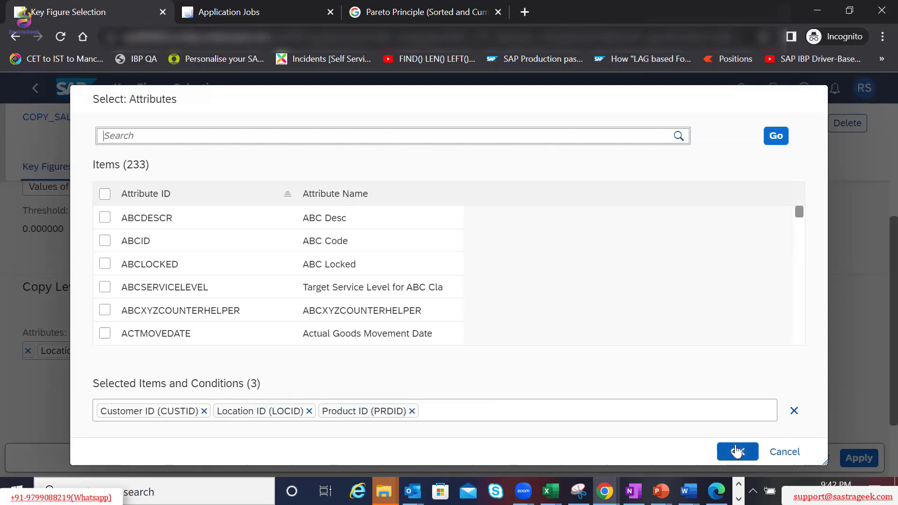
{"action": "left_click", "coordinate": [737, 451]}
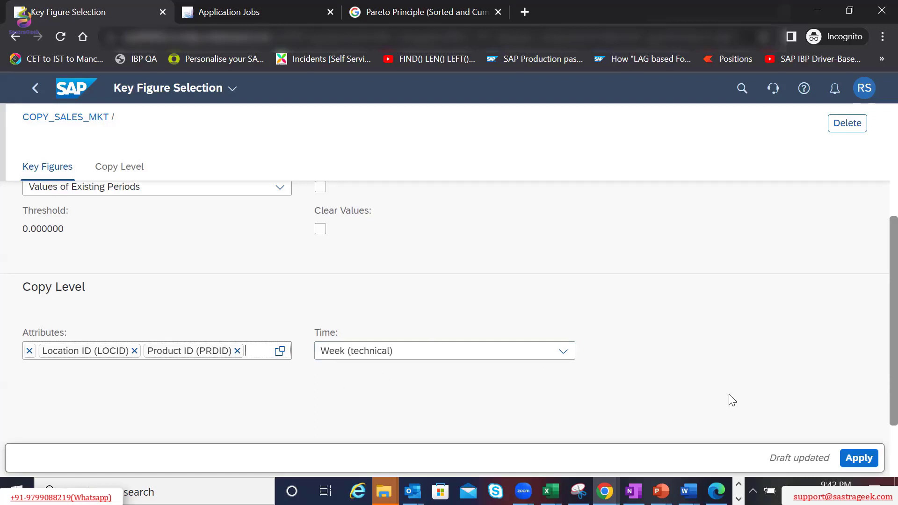
{"action": "scroll", "coordinate": [877, 351], "scroll_direction": "down", "scroll_amount": 2}
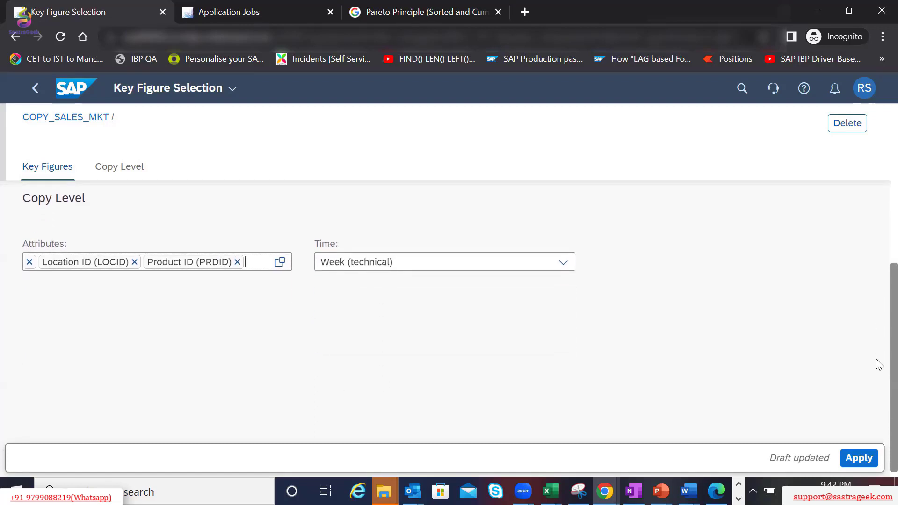
{"action": "left_click", "coordinate": [860, 457]}
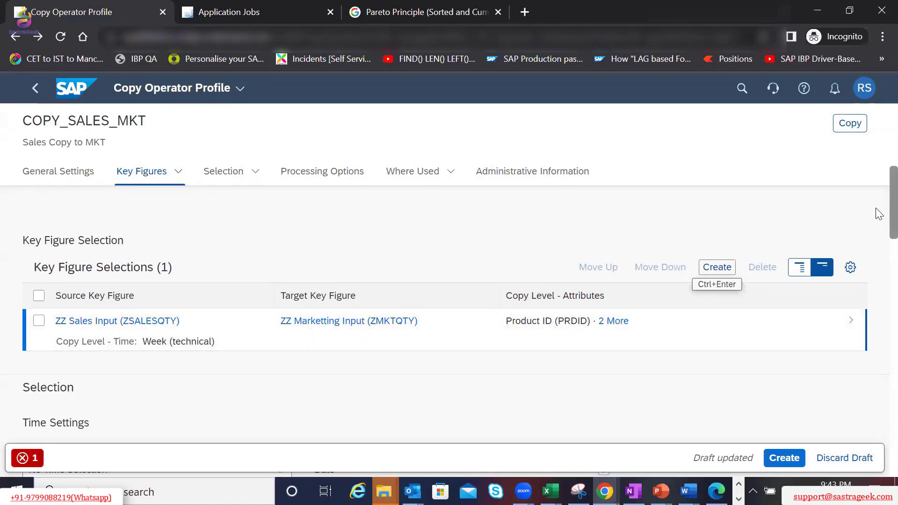
- Try Rolling Time Selection as the selection type in the profile's time settings
{"action": "scroll", "coordinate": [878, 244], "scroll_direction": "down", "scroll_amount": 4}
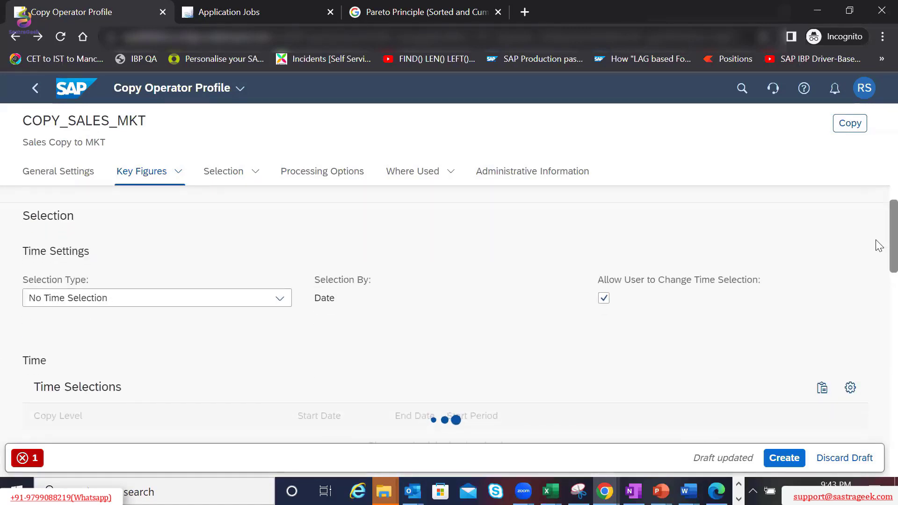
{"action": "scroll", "coordinate": [876, 245], "scroll_direction": "down", "scroll_amount": 2}
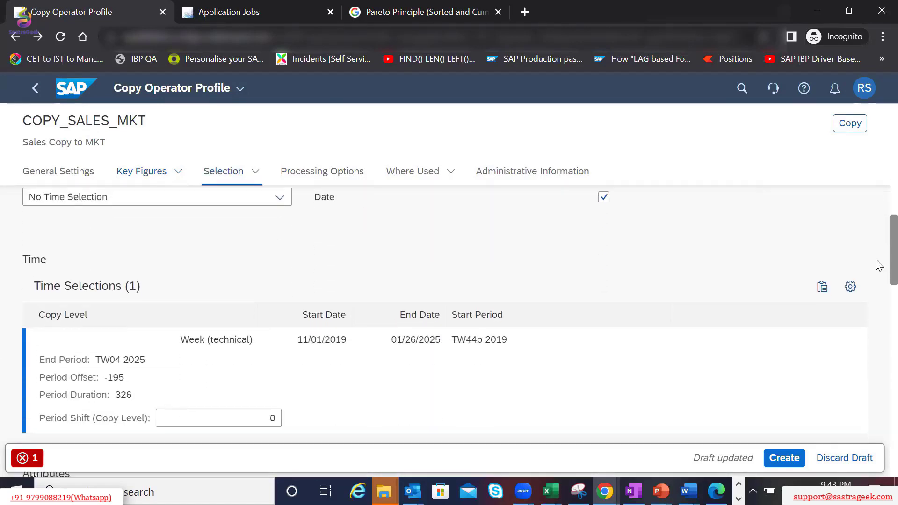
{"action": "left_click", "coordinate": [280, 199]}
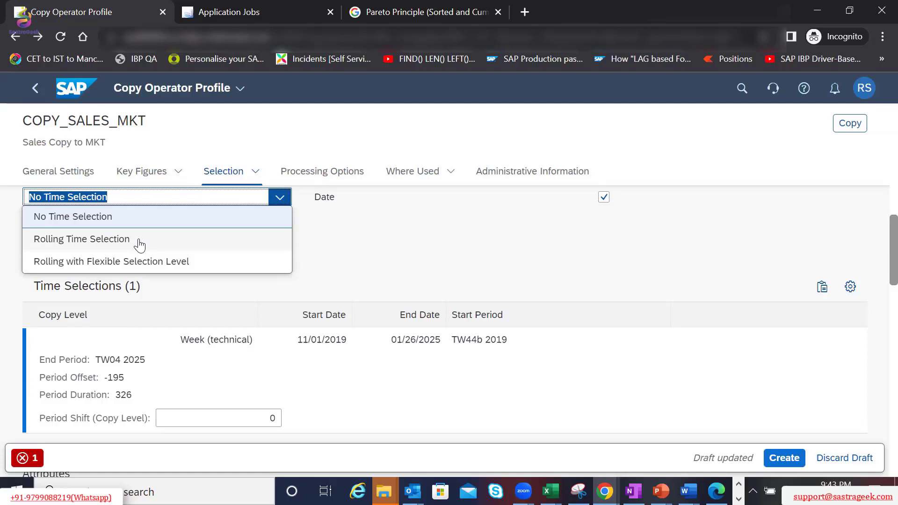
{"action": "left_click", "coordinate": [82, 239]}
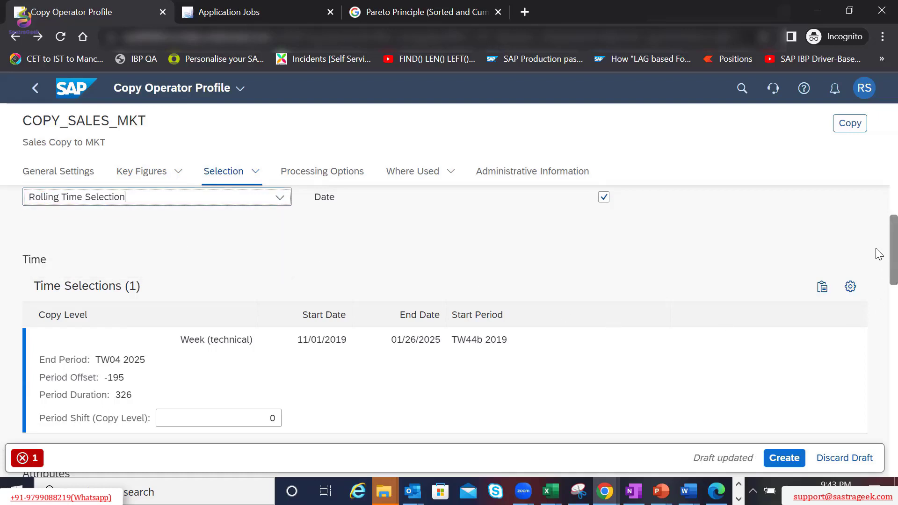
- Set the selection type in the time settings back to No Time Selection
{"action": "scroll", "coordinate": [877, 244], "scroll_direction": "up", "scroll_amount": 2}
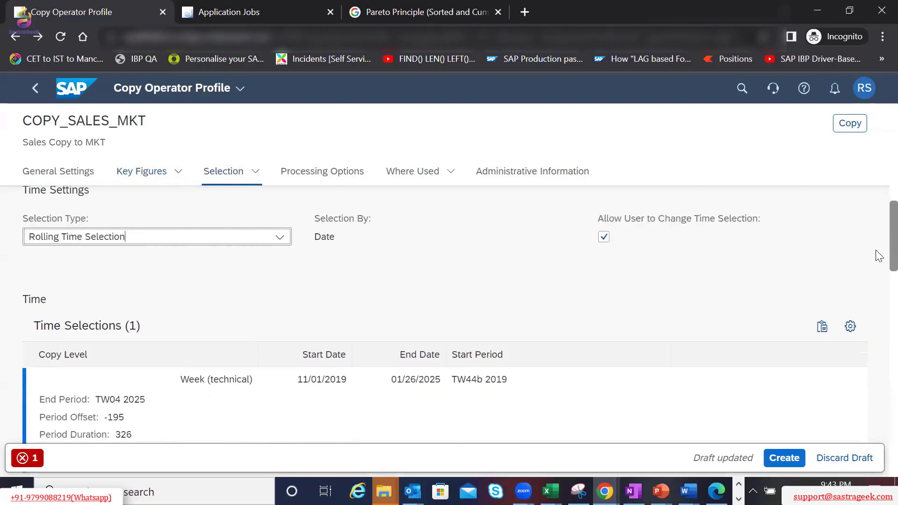
{"action": "scroll", "coordinate": [878, 238], "scroll_direction": "down", "scroll_amount": 1}
{"action": "scroll", "coordinate": [879, 267], "scroll_direction": "down", "scroll_amount": 3}
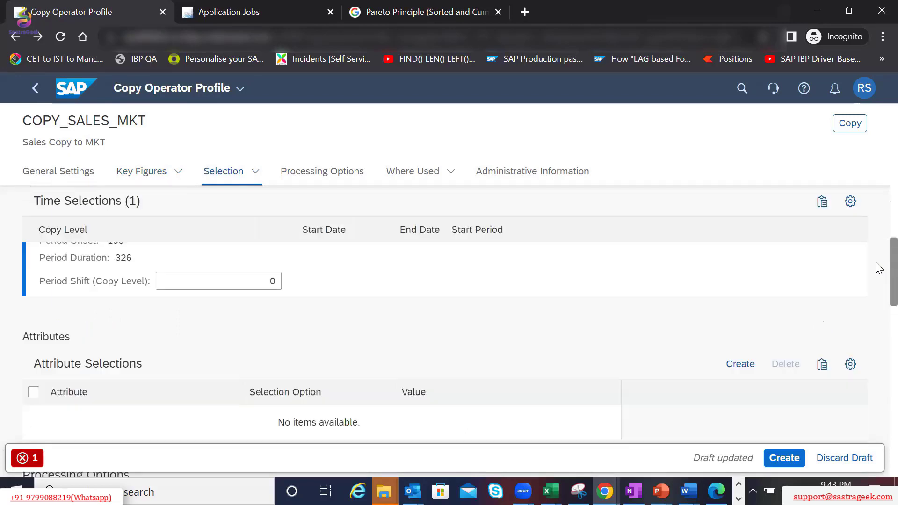
{"action": "scroll", "coordinate": [878, 268], "scroll_direction": "down", "scroll_amount": 2}
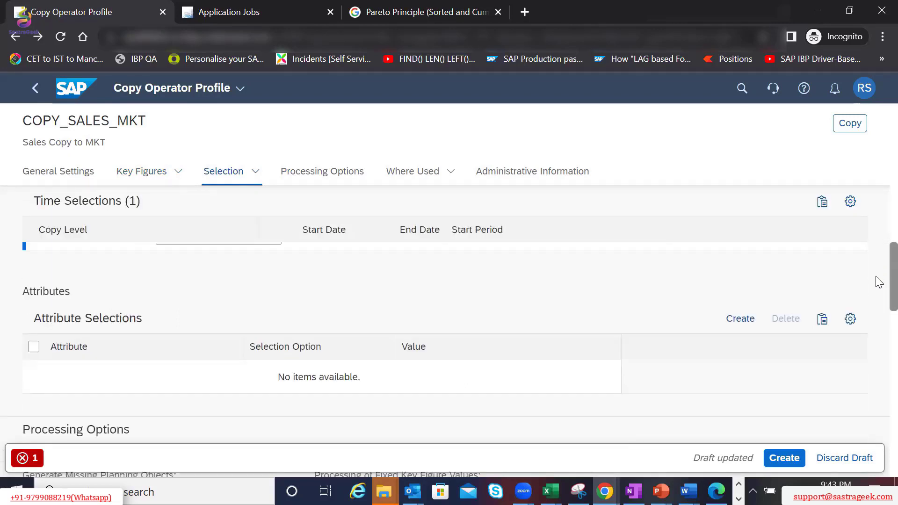
{"action": "scroll", "coordinate": [879, 275], "scroll_direction": "up", "scroll_amount": 2}
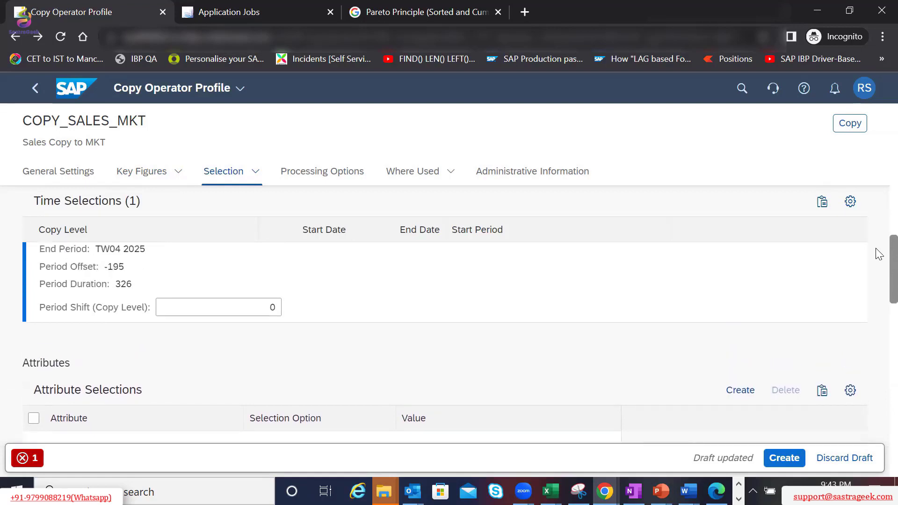
{"action": "scroll", "coordinate": [877, 241], "scroll_direction": "up", "scroll_amount": 3}
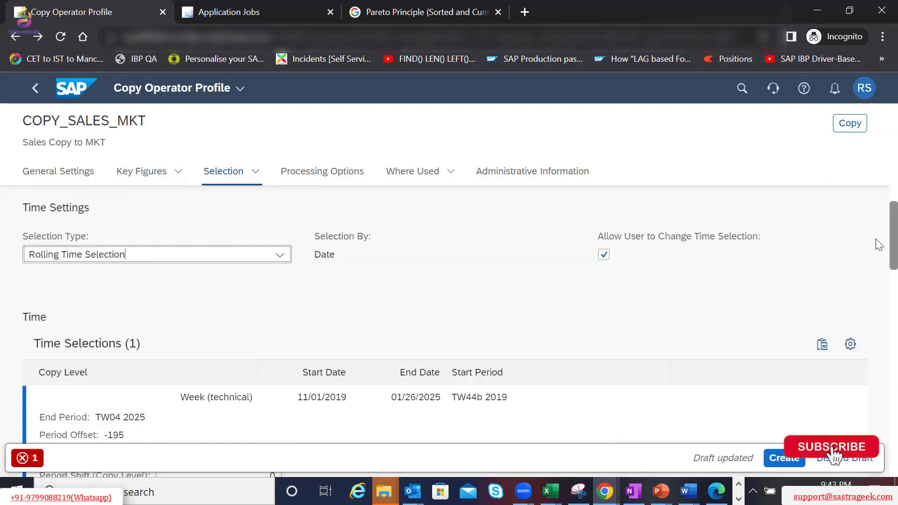
{"action": "scroll", "coordinate": [878, 246], "scroll_direction": "down", "scroll_amount": 1}
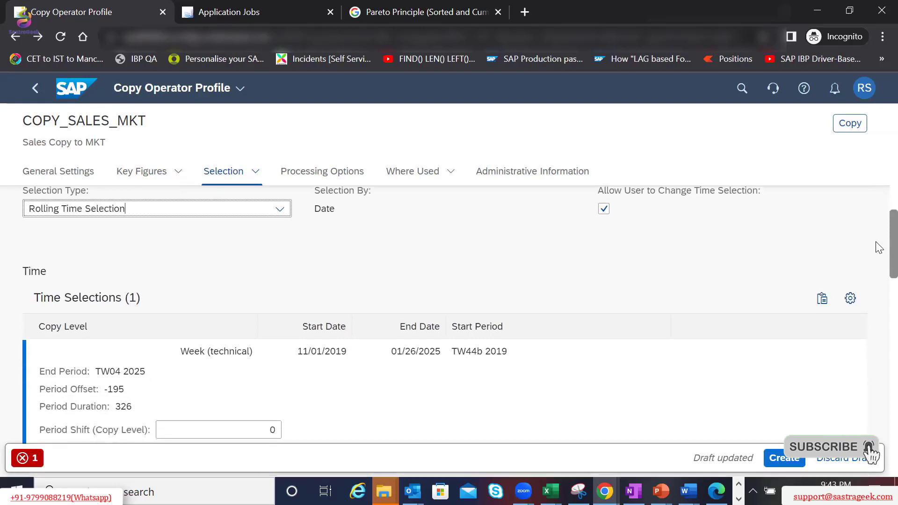
{"action": "scroll", "coordinate": [879, 249], "scroll_direction": "down", "scroll_amount": 1}
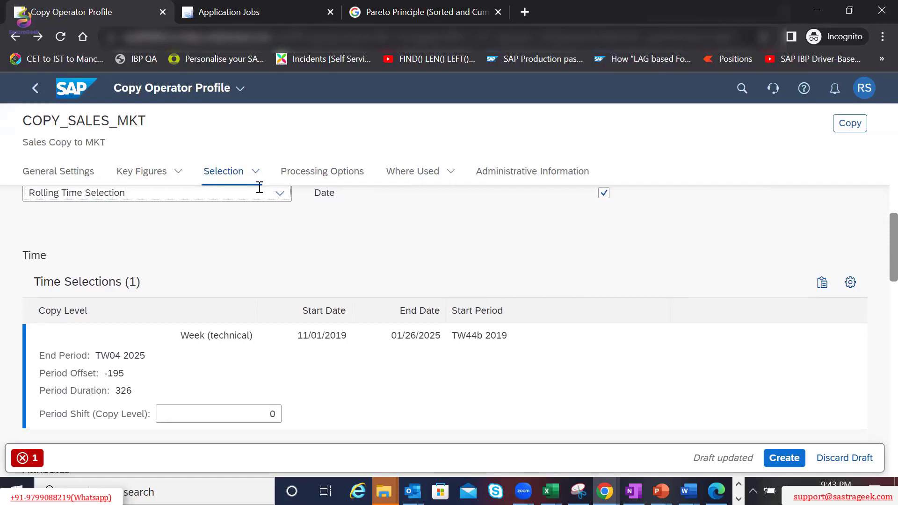
{"action": "left_click", "coordinate": [281, 197]}
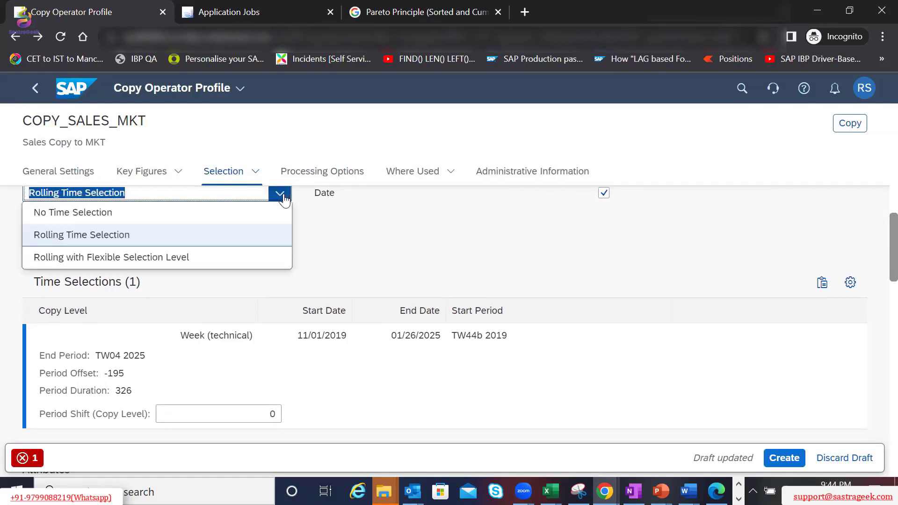
{"action": "left_click", "coordinate": [115, 213]}
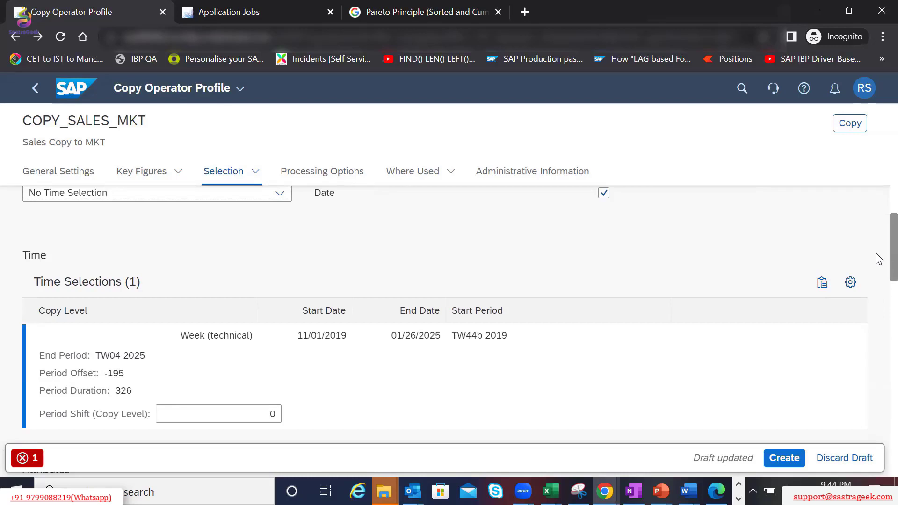
- Add an attribute selection for the target UoM (UOMTOID) with the option equal to and the value ZPU
{"action": "scroll", "coordinate": [879, 276], "scroll_direction": "down", "scroll_amount": 1}
{"action": "scroll", "coordinate": [879, 300], "scroll_direction": "down", "scroll_amount": 4}
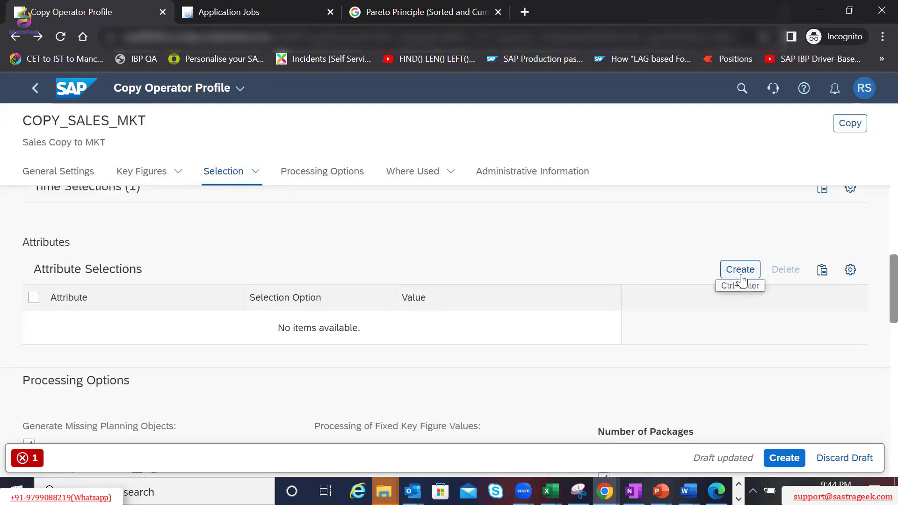
{"action": "scroll", "coordinate": [879, 295], "scroll_direction": "up", "scroll_amount": 2}
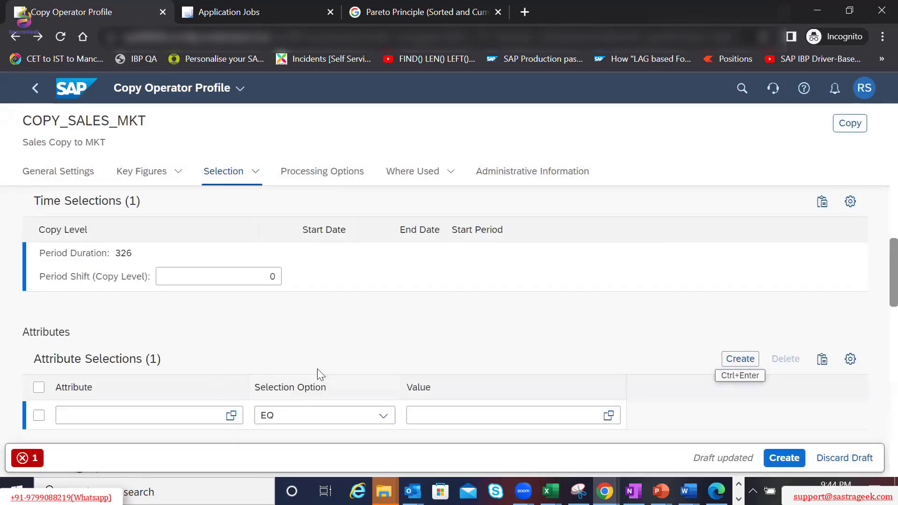
{"action": "left_click", "coordinate": [194, 423]}
{"action": "left_click", "coordinate": [158, 416]}
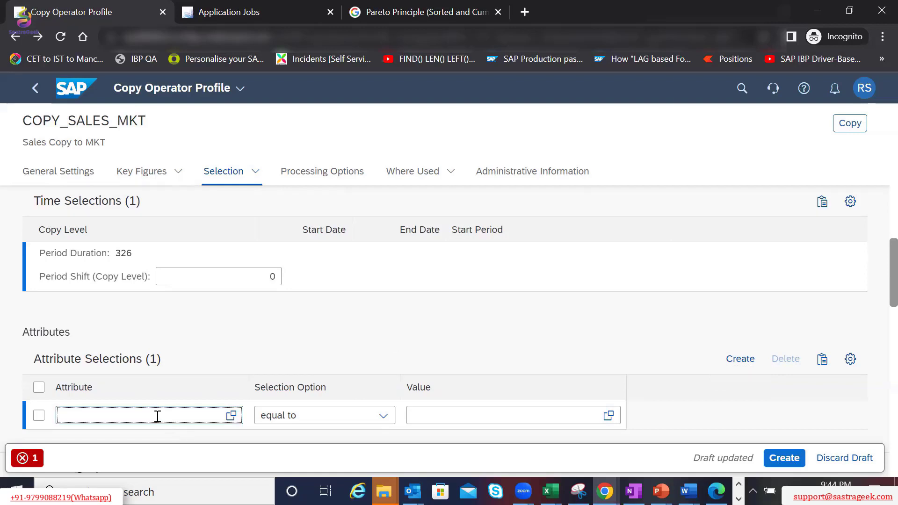
{"action": "type", "text": "UOMCONVERSIONFACTOR"}
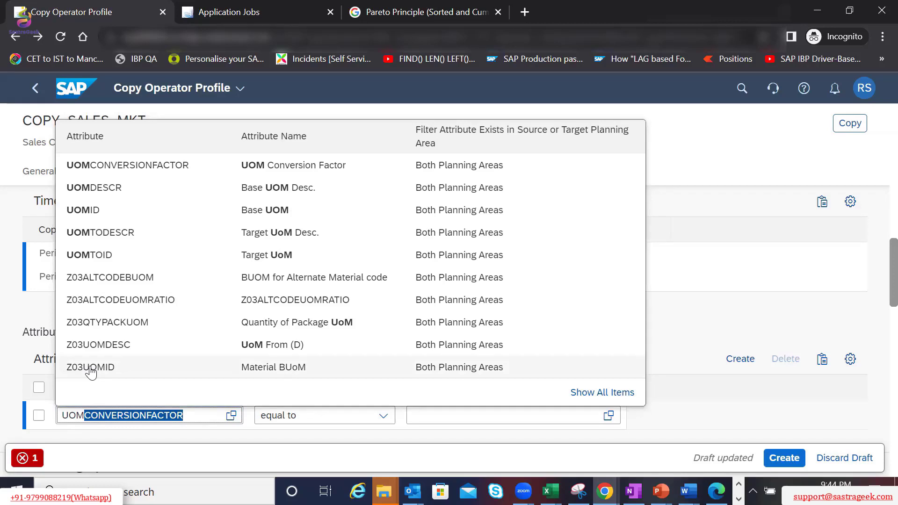
{"action": "left_click", "coordinate": [99, 256]}
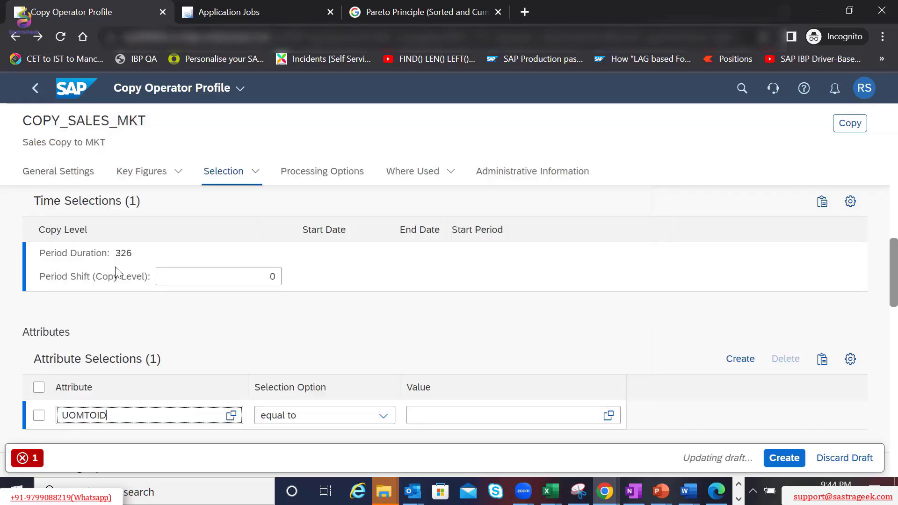
{"action": "left_click", "coordinate": [452, 416]}
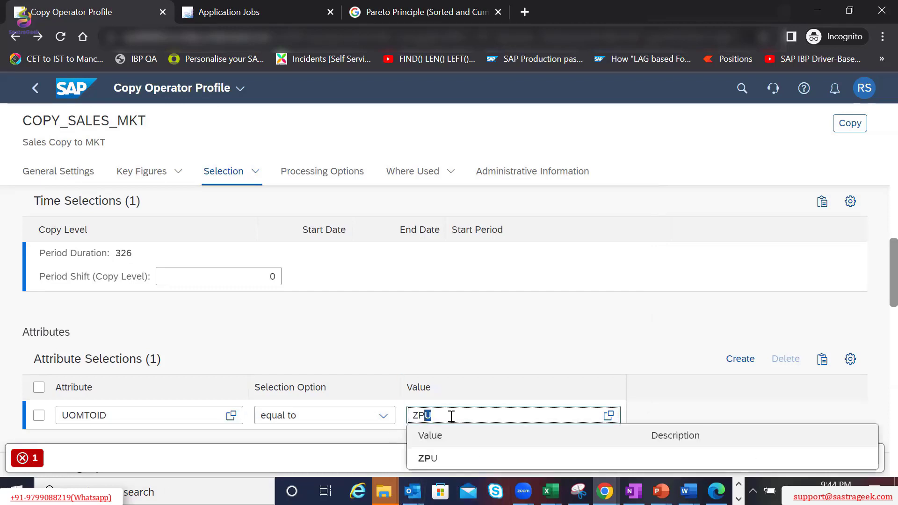
{"action": "left_click", "coordinate": [433, 459]}
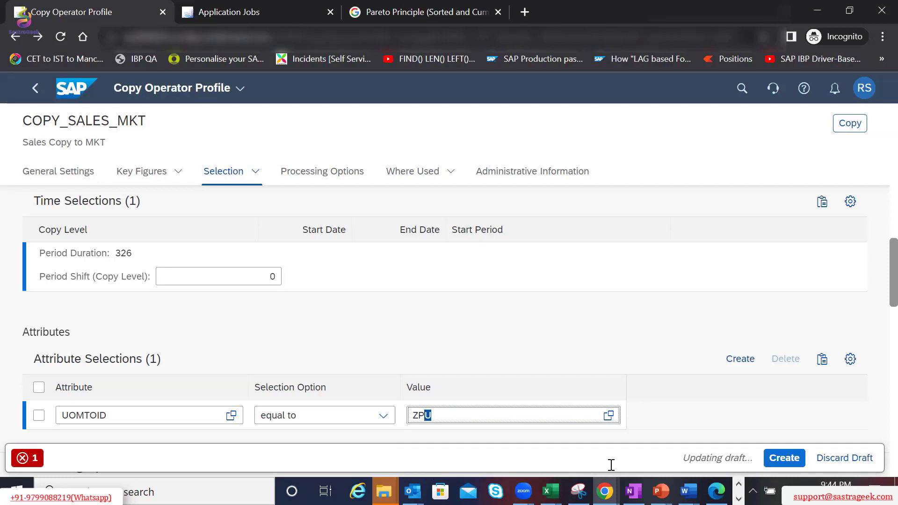
{"action": "left_click", "coordinate": [762, 398]}
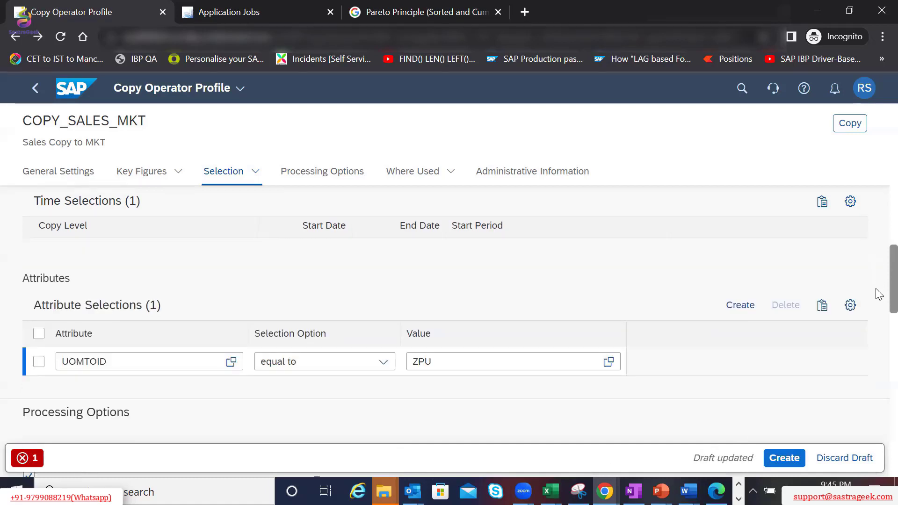
- Review the processing options and try to create the copy operator profile
{"action": "scroll", "coordinate": [879, 299], "scroll_direction": "down", "scroll_amount": 5}
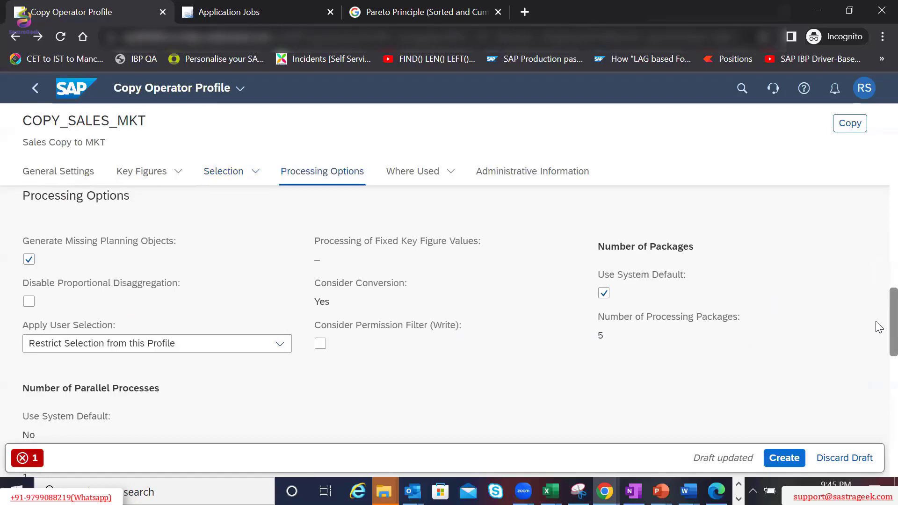
{"action": "scroll", "coordinate": [879, 334], "scroll_direction": "down", "scroll_amount": 1}
{"action": "scroll", "coordinate": [879, 338], "scroll_direction": "down", "scroll_amount": 5}
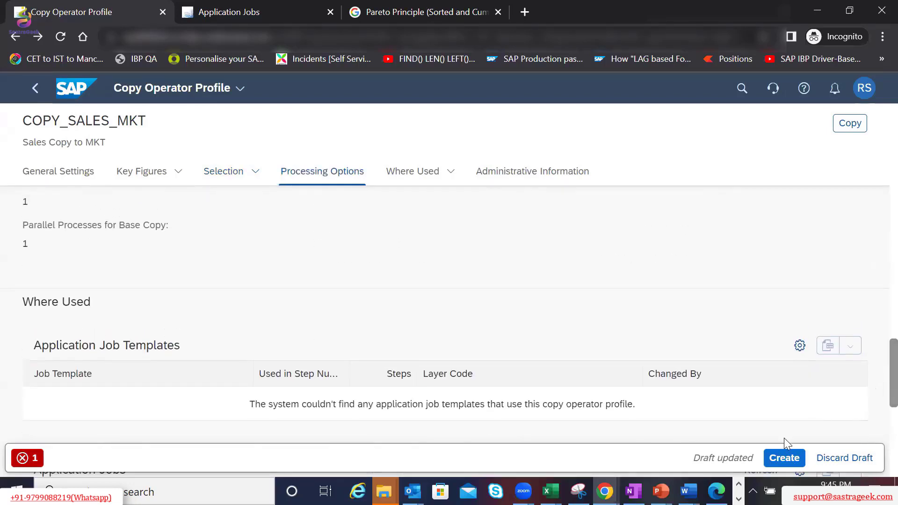
{"action": "left_click", "coordinate": [782, 459]}
- Change the profile ID to 101_COPY_SALES_MKT in the general settings and create the profile
{"action": "scroll", "coordinate": [880, 281], "scroll_direction": "up", "scroll_amount": 10}
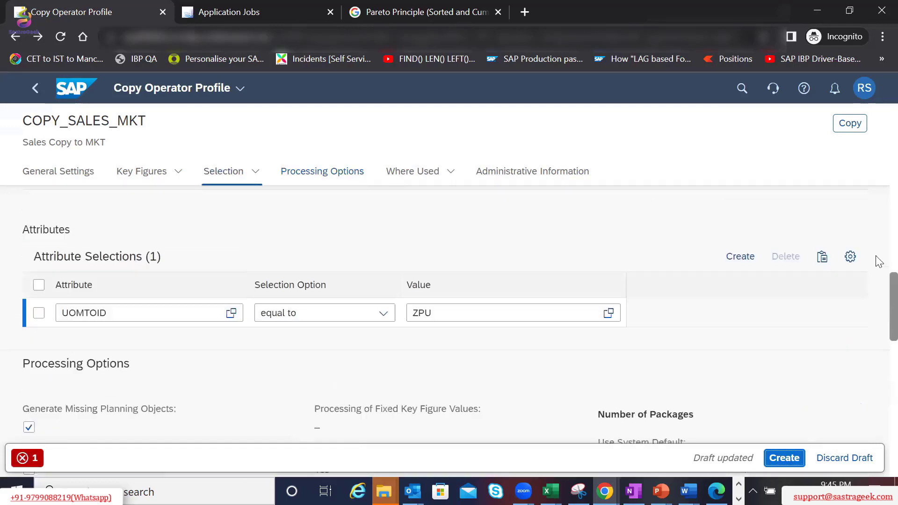
{"action": "scroll", "coordinate": [880, 187], "scroll_direction": "up", "scroll_amount": 5}
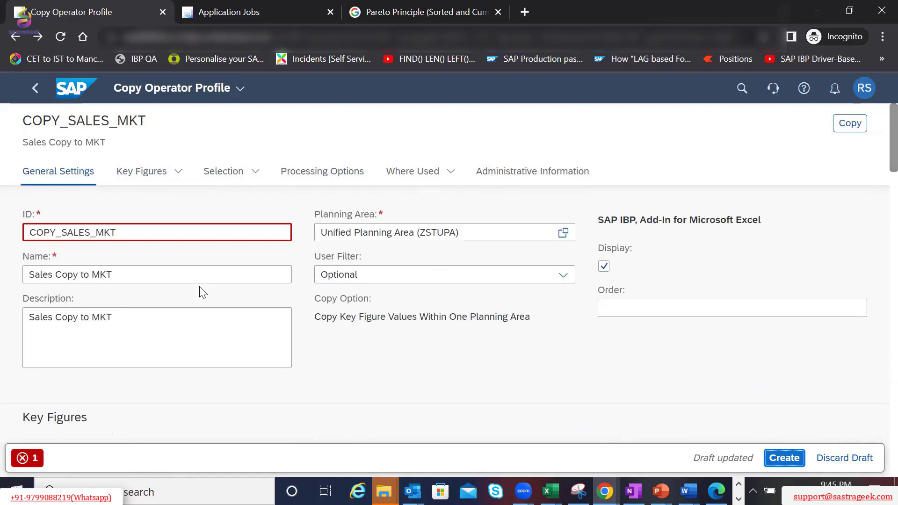
{"action": "left_click", "coordinate": [30, 232]}
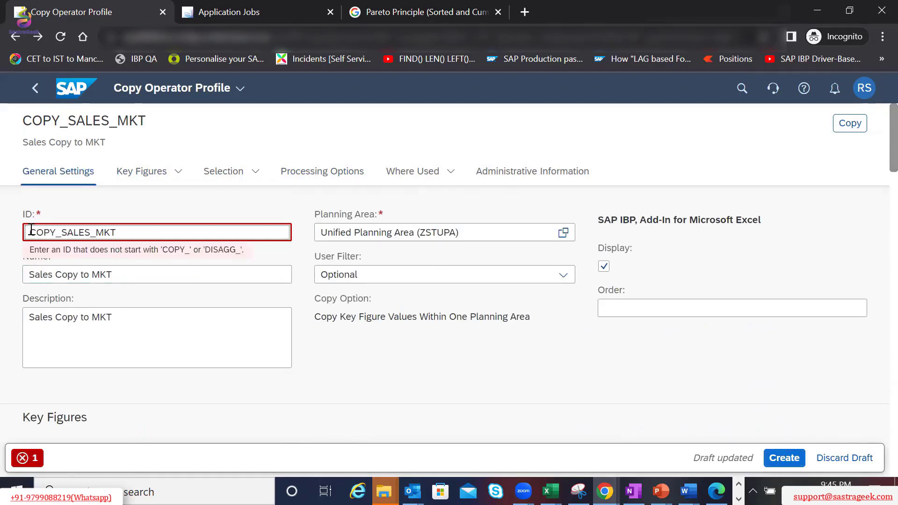
{"action": "type", "text": "Z01"}
{"action": "type", "text": "_"}
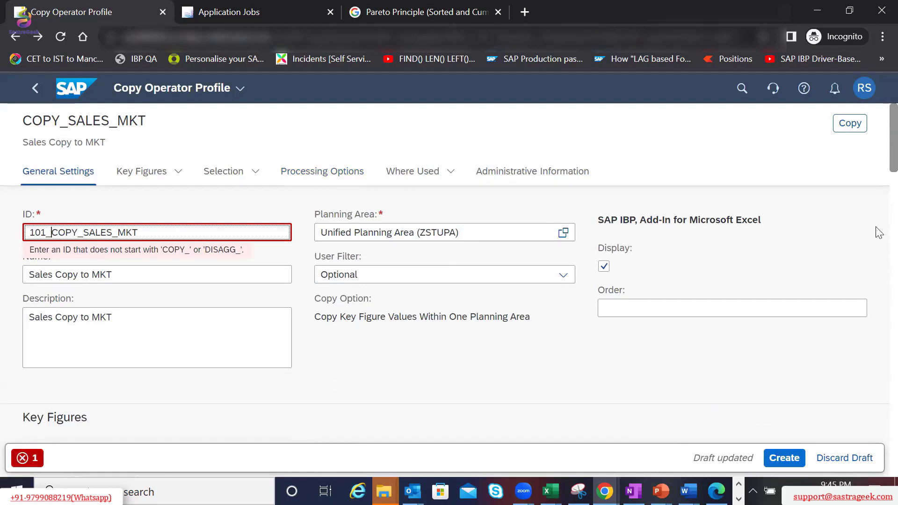
{"action": "left_click", "coordinate": [784, 459]}
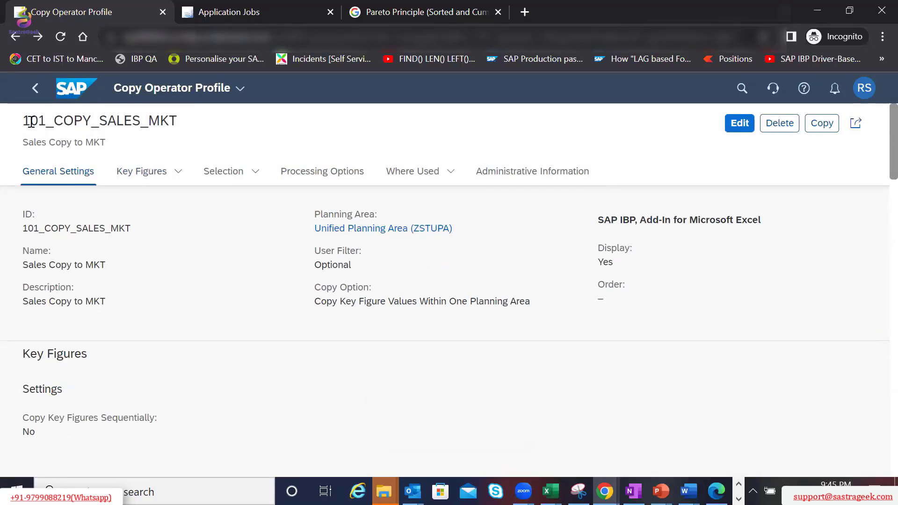
- Switch to the Book10 workbook in Excel and log off from the planning system connection
{"action": "left_click_drag", "start_coordinate": [77, 120], "coordinate": [26, 117]}
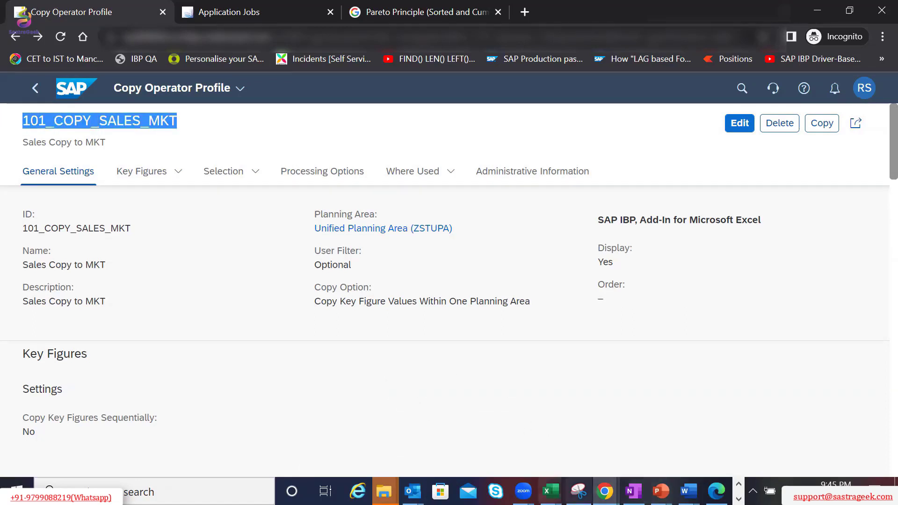
{"action": "left_click", "coordinate": [550, 491]}
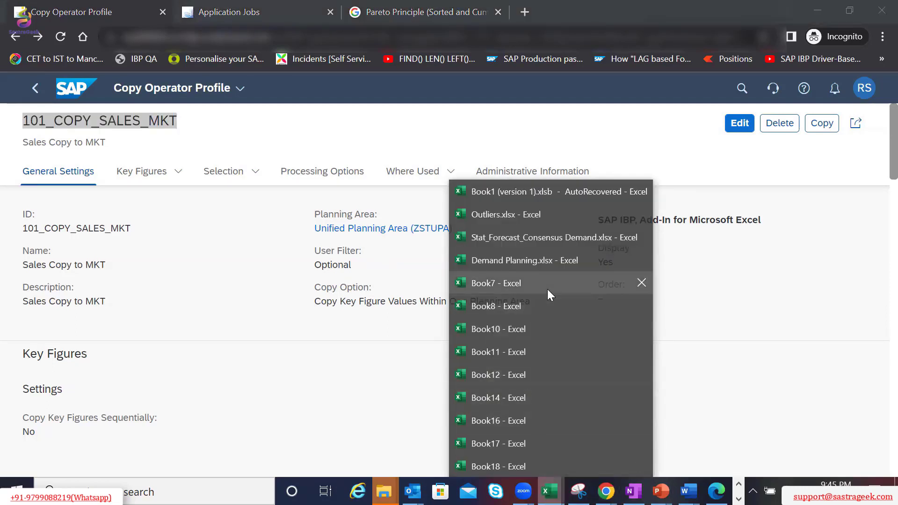
{"action": "left_click", "coordinate": [510, 338]}
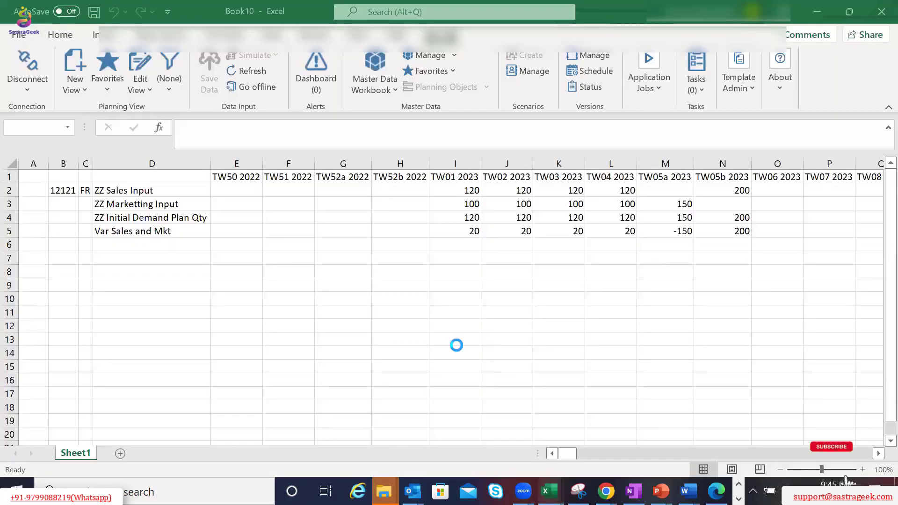
{"action": "left_click", "coordinate": [378, 351]}
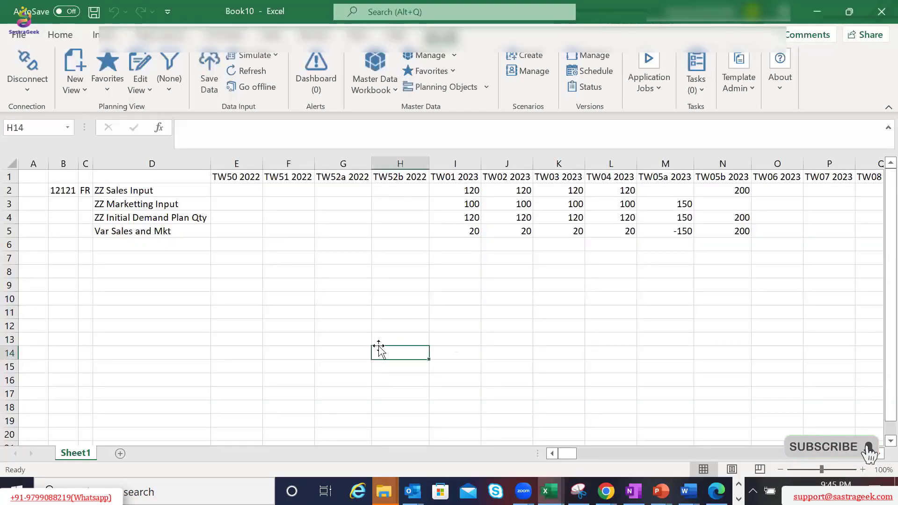
{"action": "left_click", "coordinate": [27, 89]}
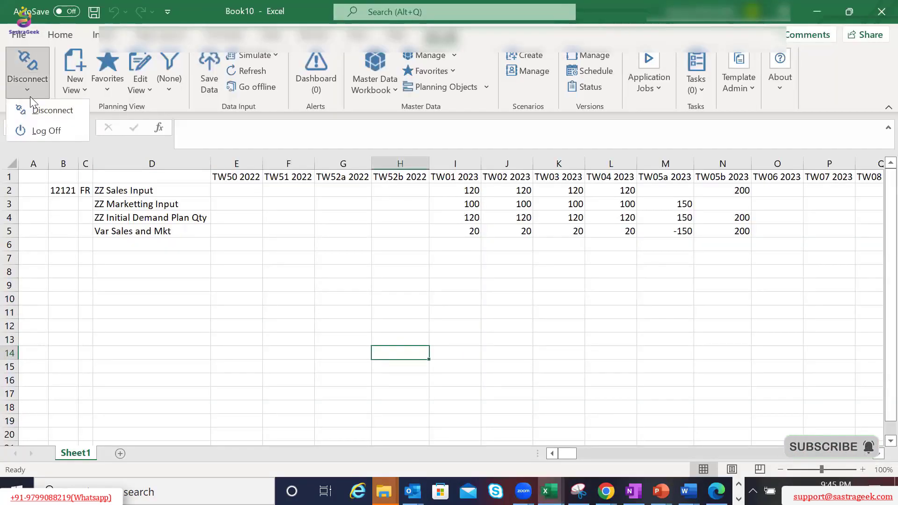
{"action": "left_click", "coordinate": [54, 131]}
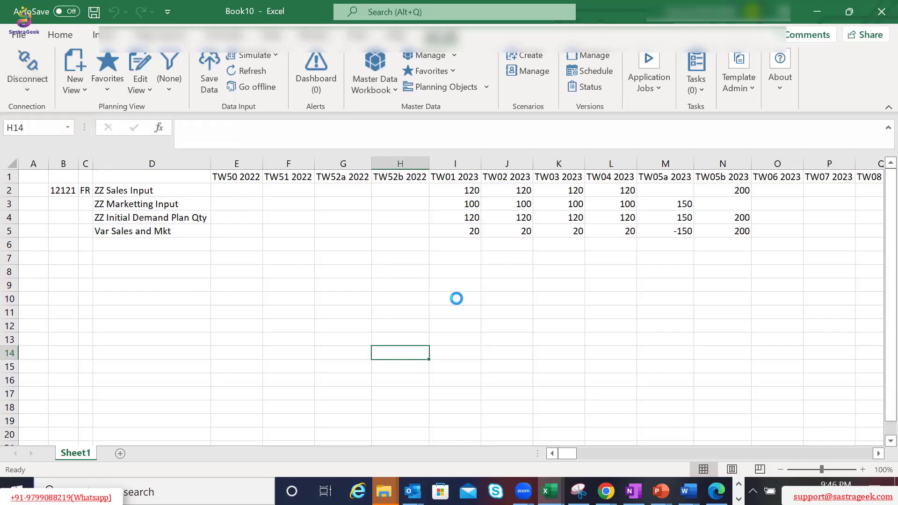